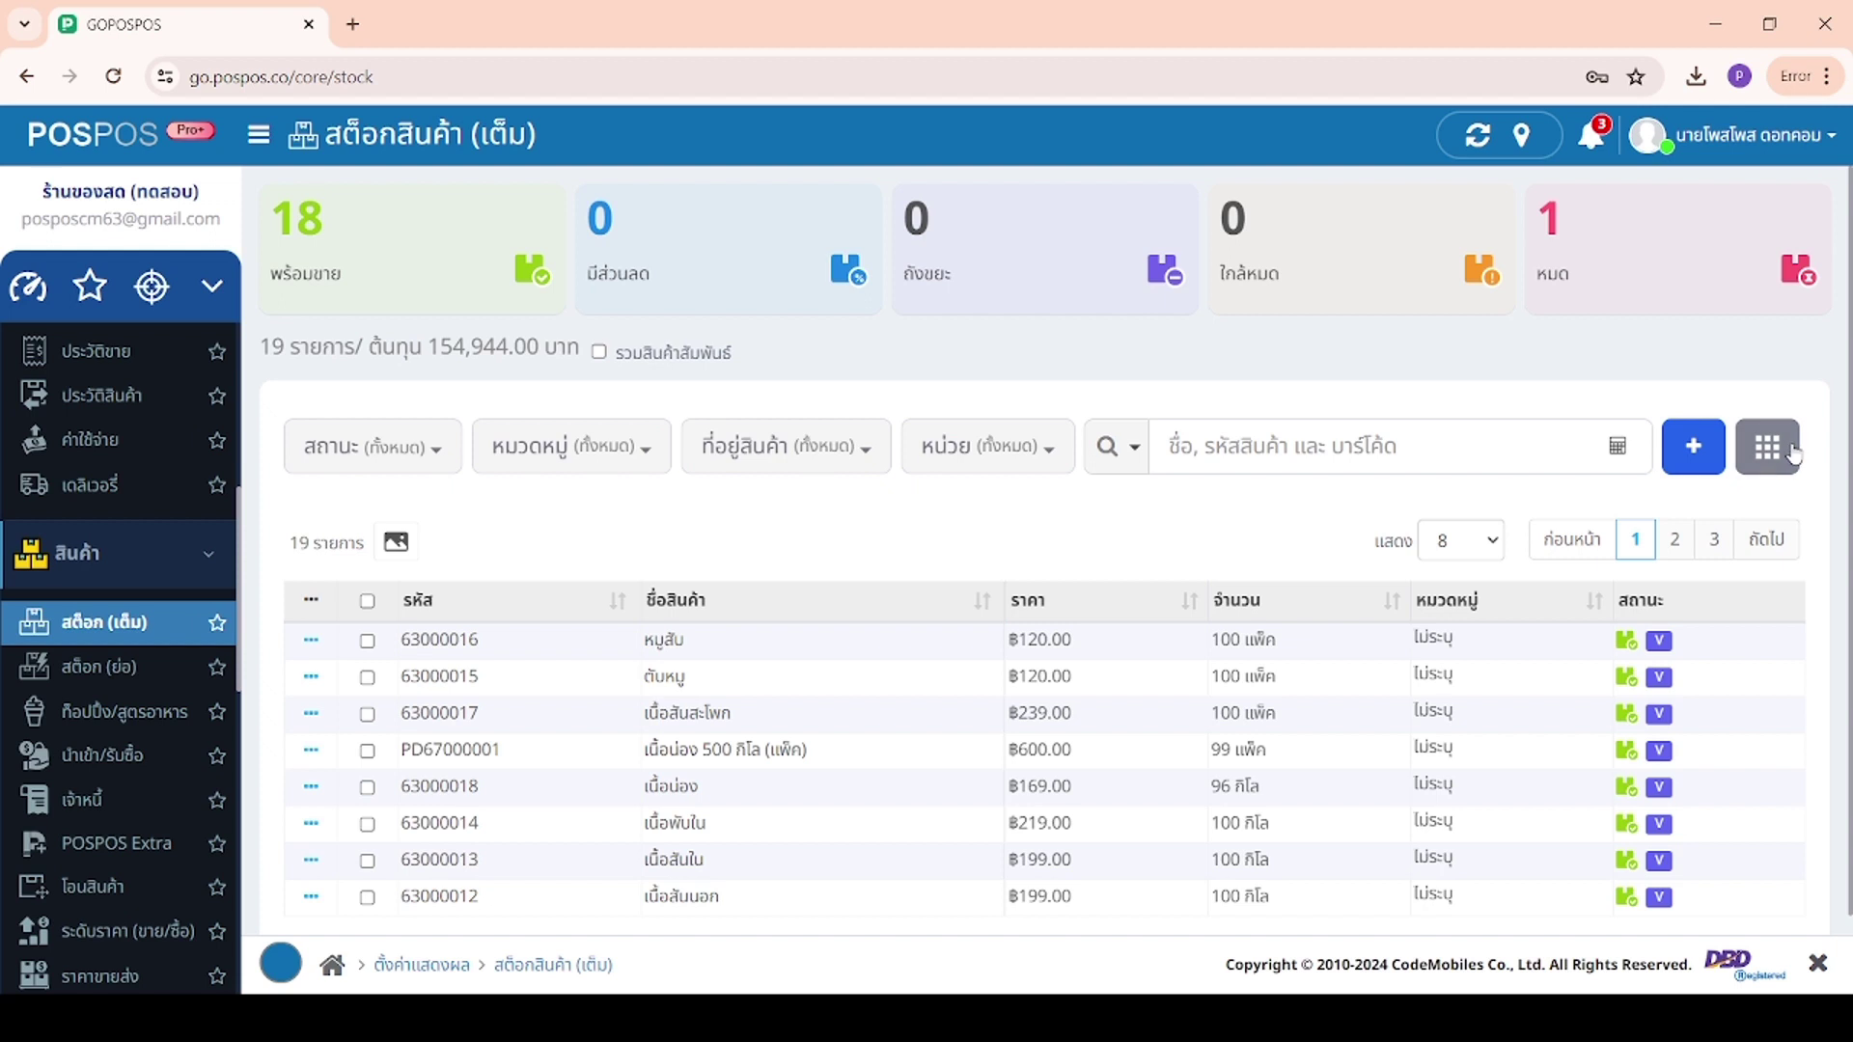
- Show the full stock list's extra options menu beside the search bar
scroll(1785, 461, "down", 1)
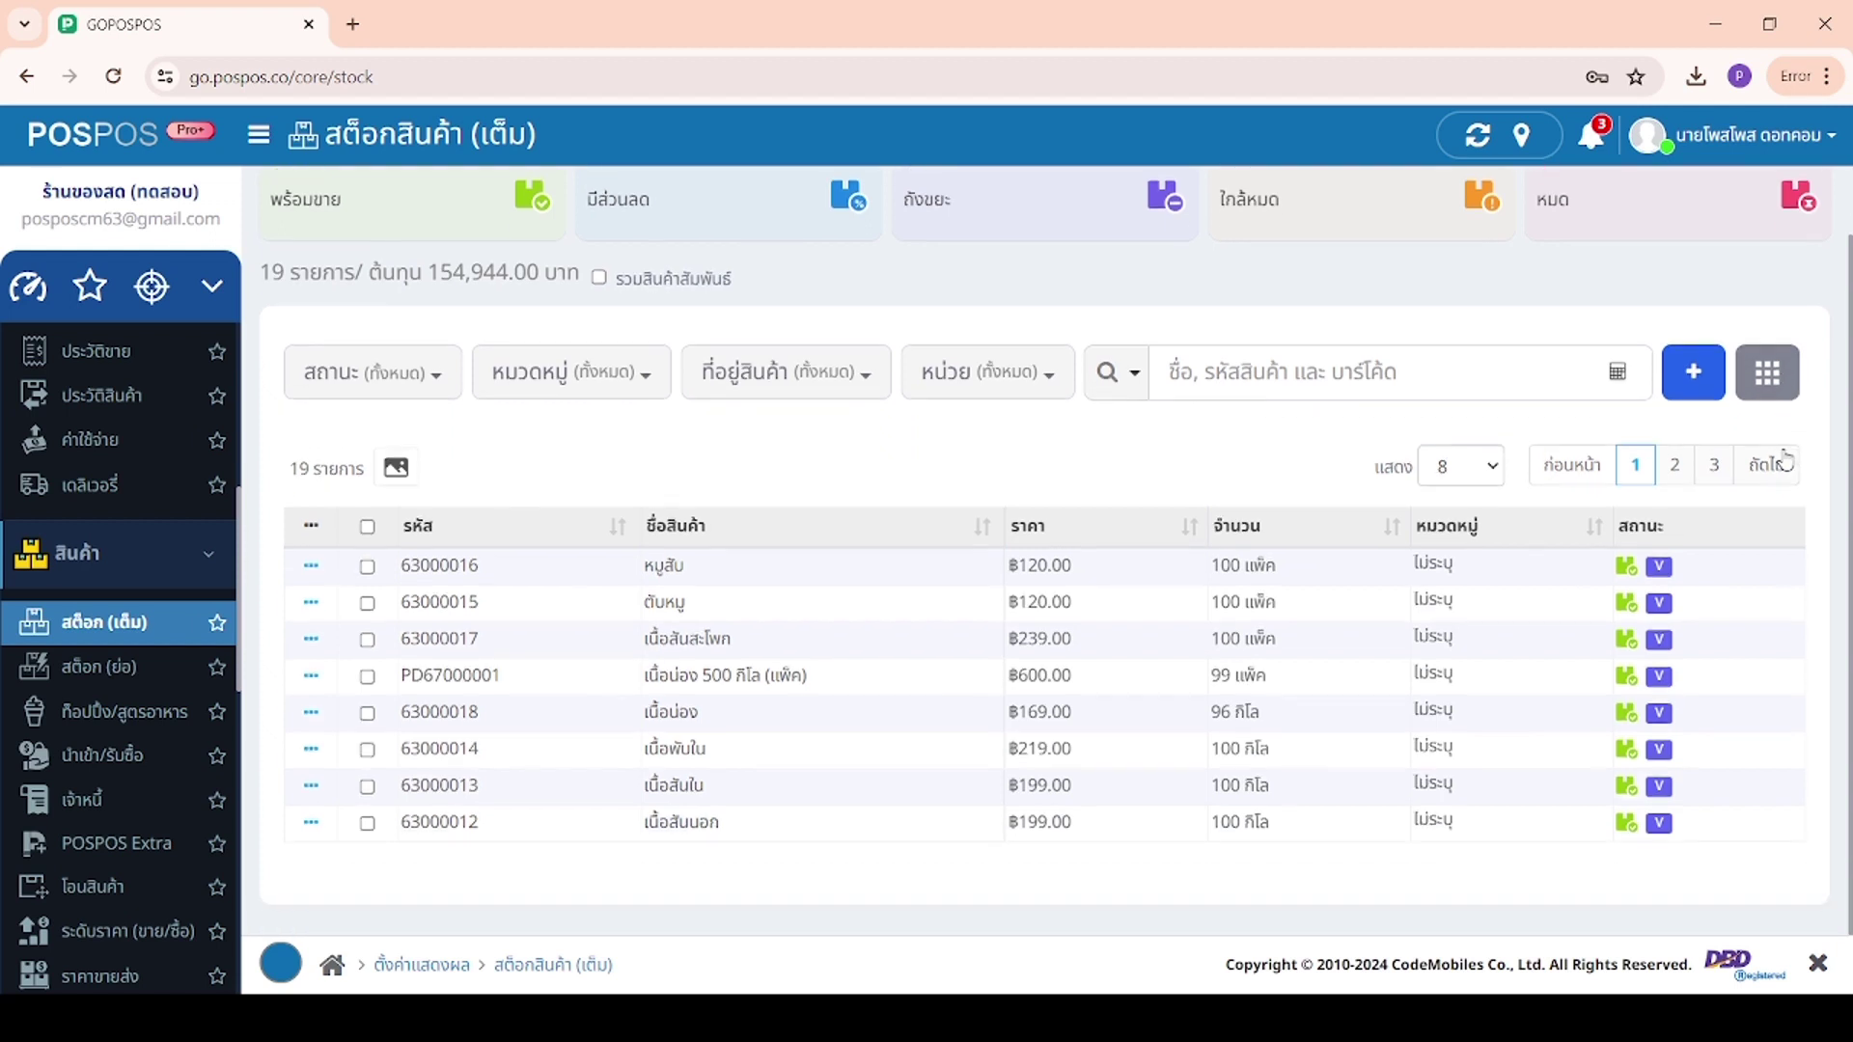
left_click(1776, 386)
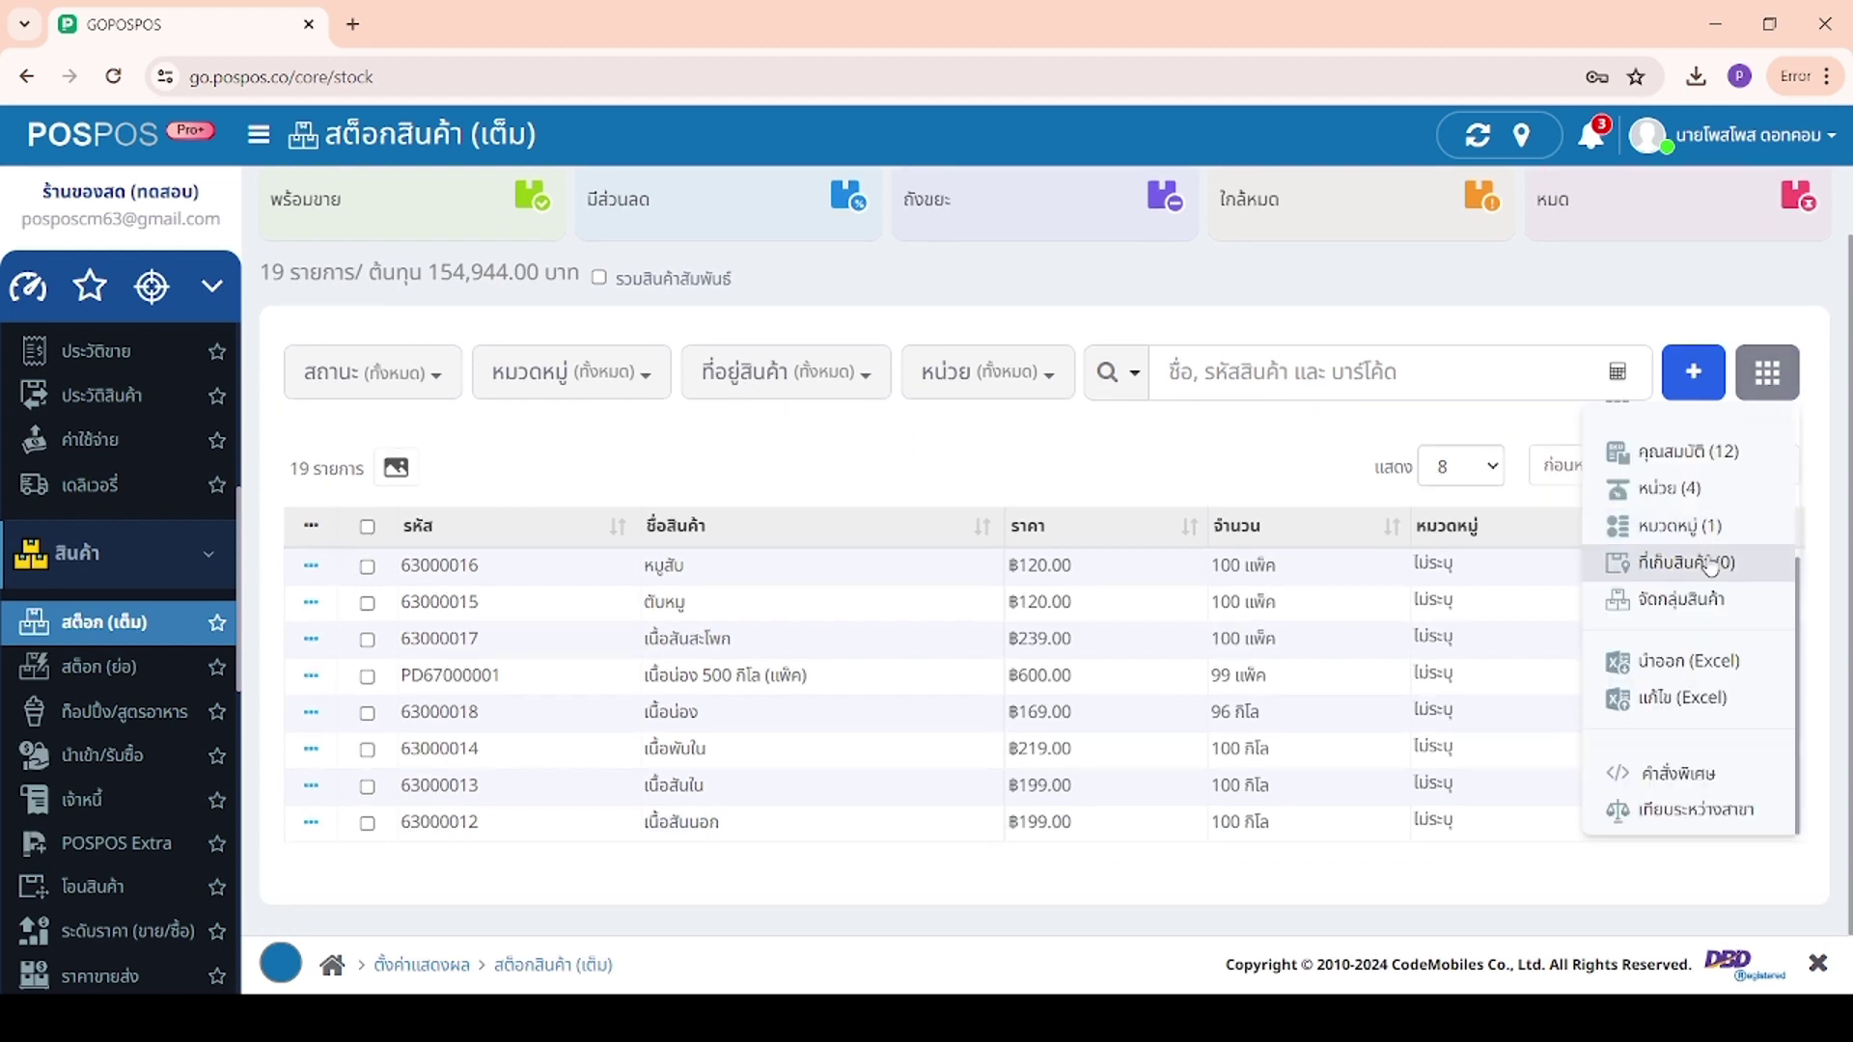
- Export all product types from all categories to Excel, downloading every column
left_click(1711, 664)
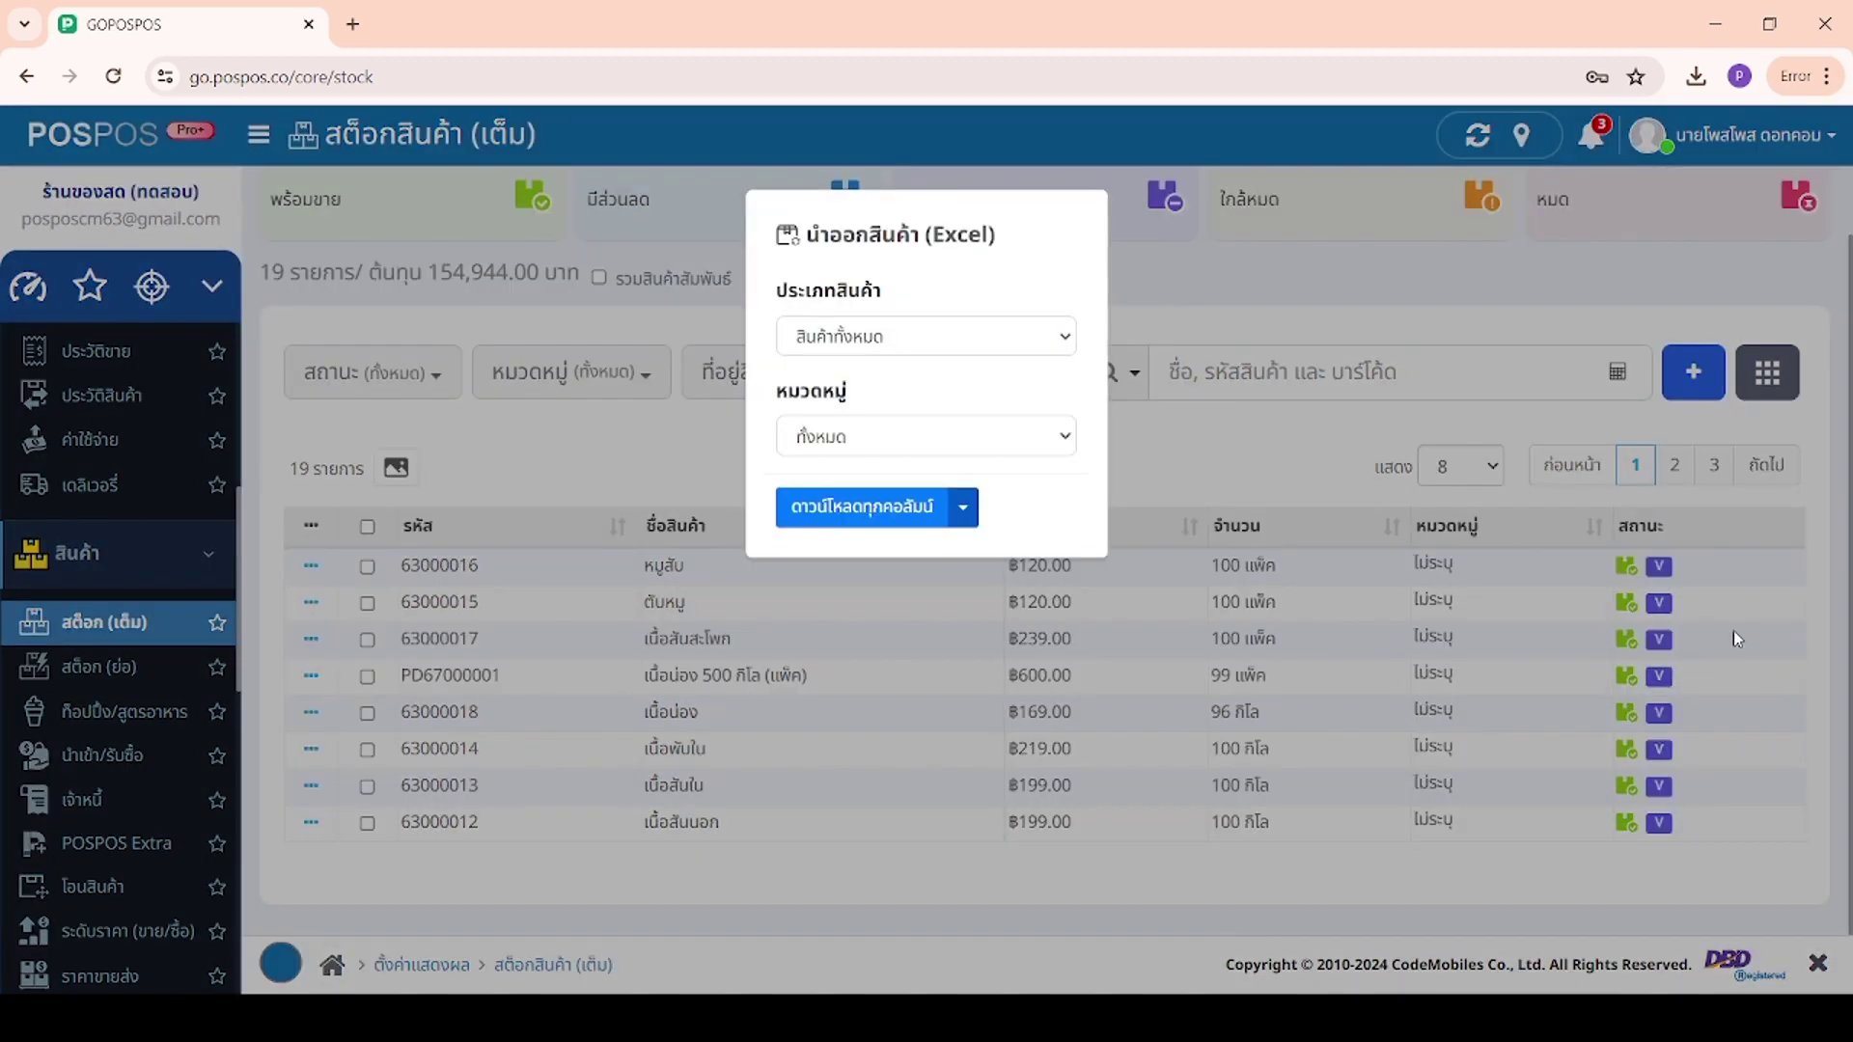
left_click(911, 340)
left_click(959, 294)
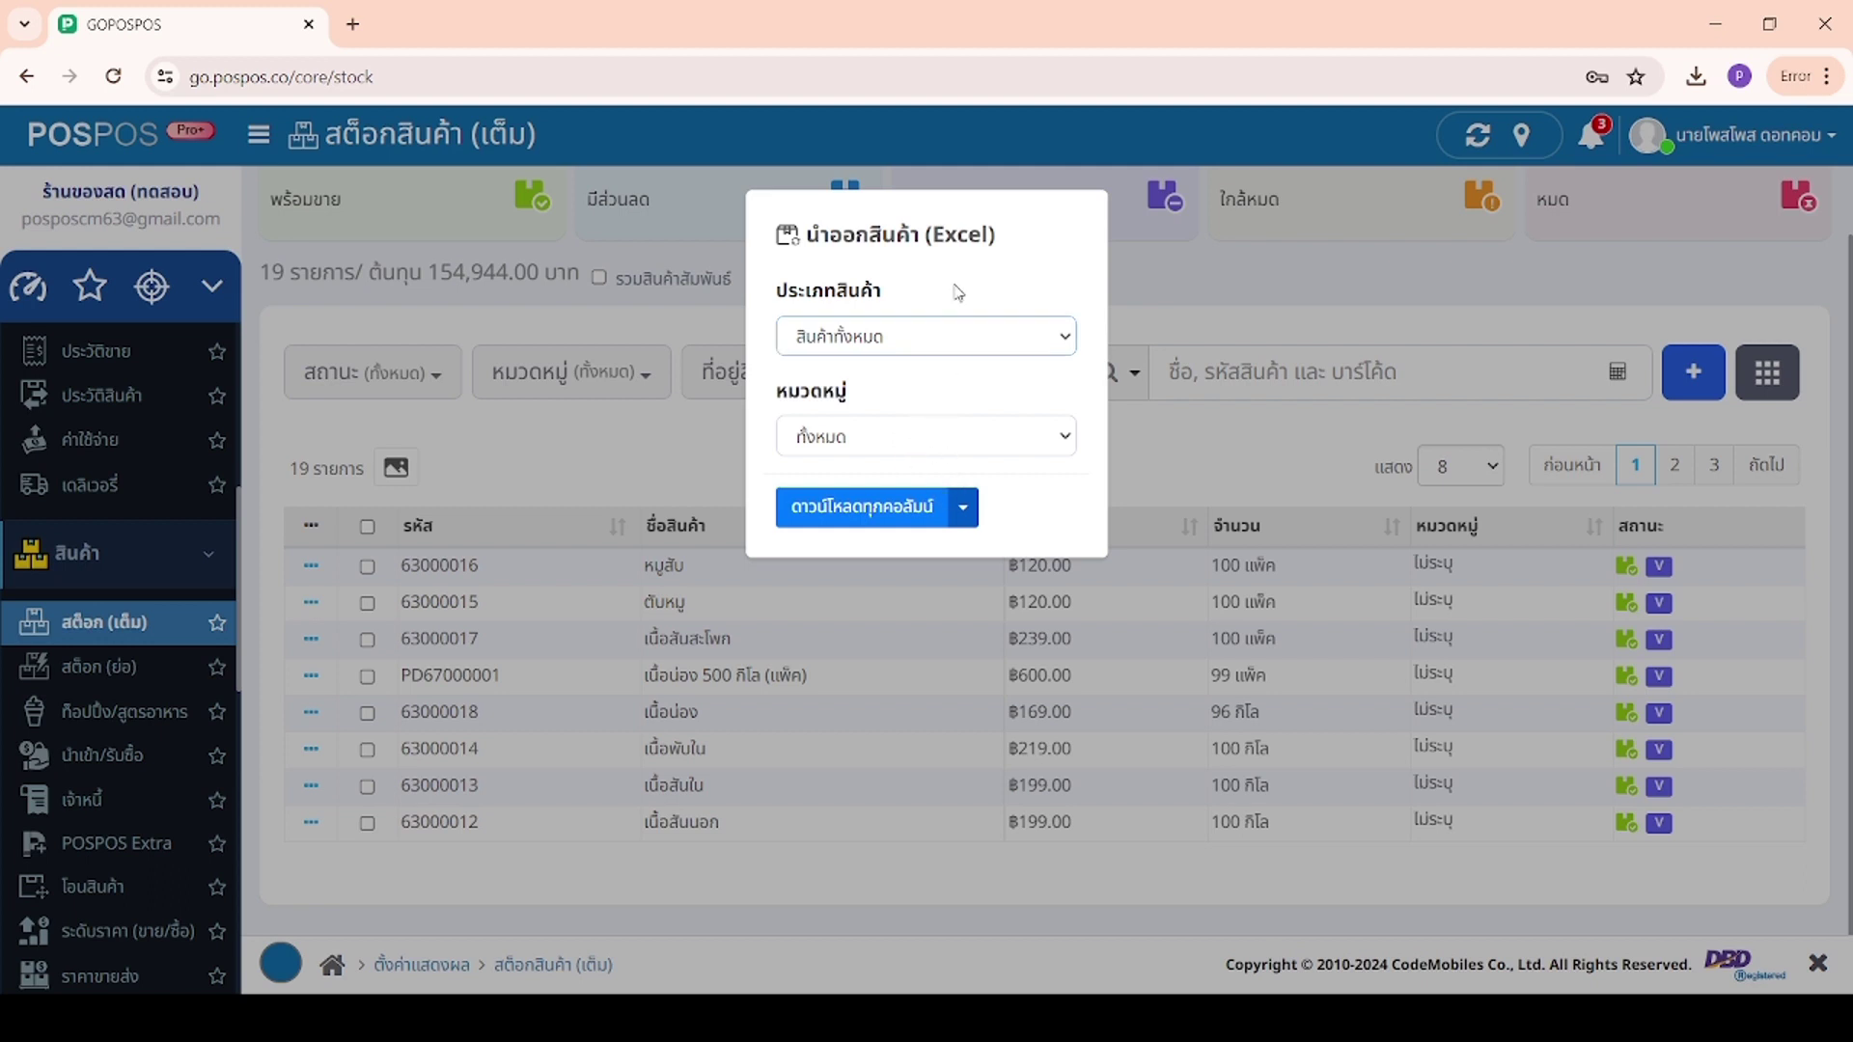
left_click(900, 434)
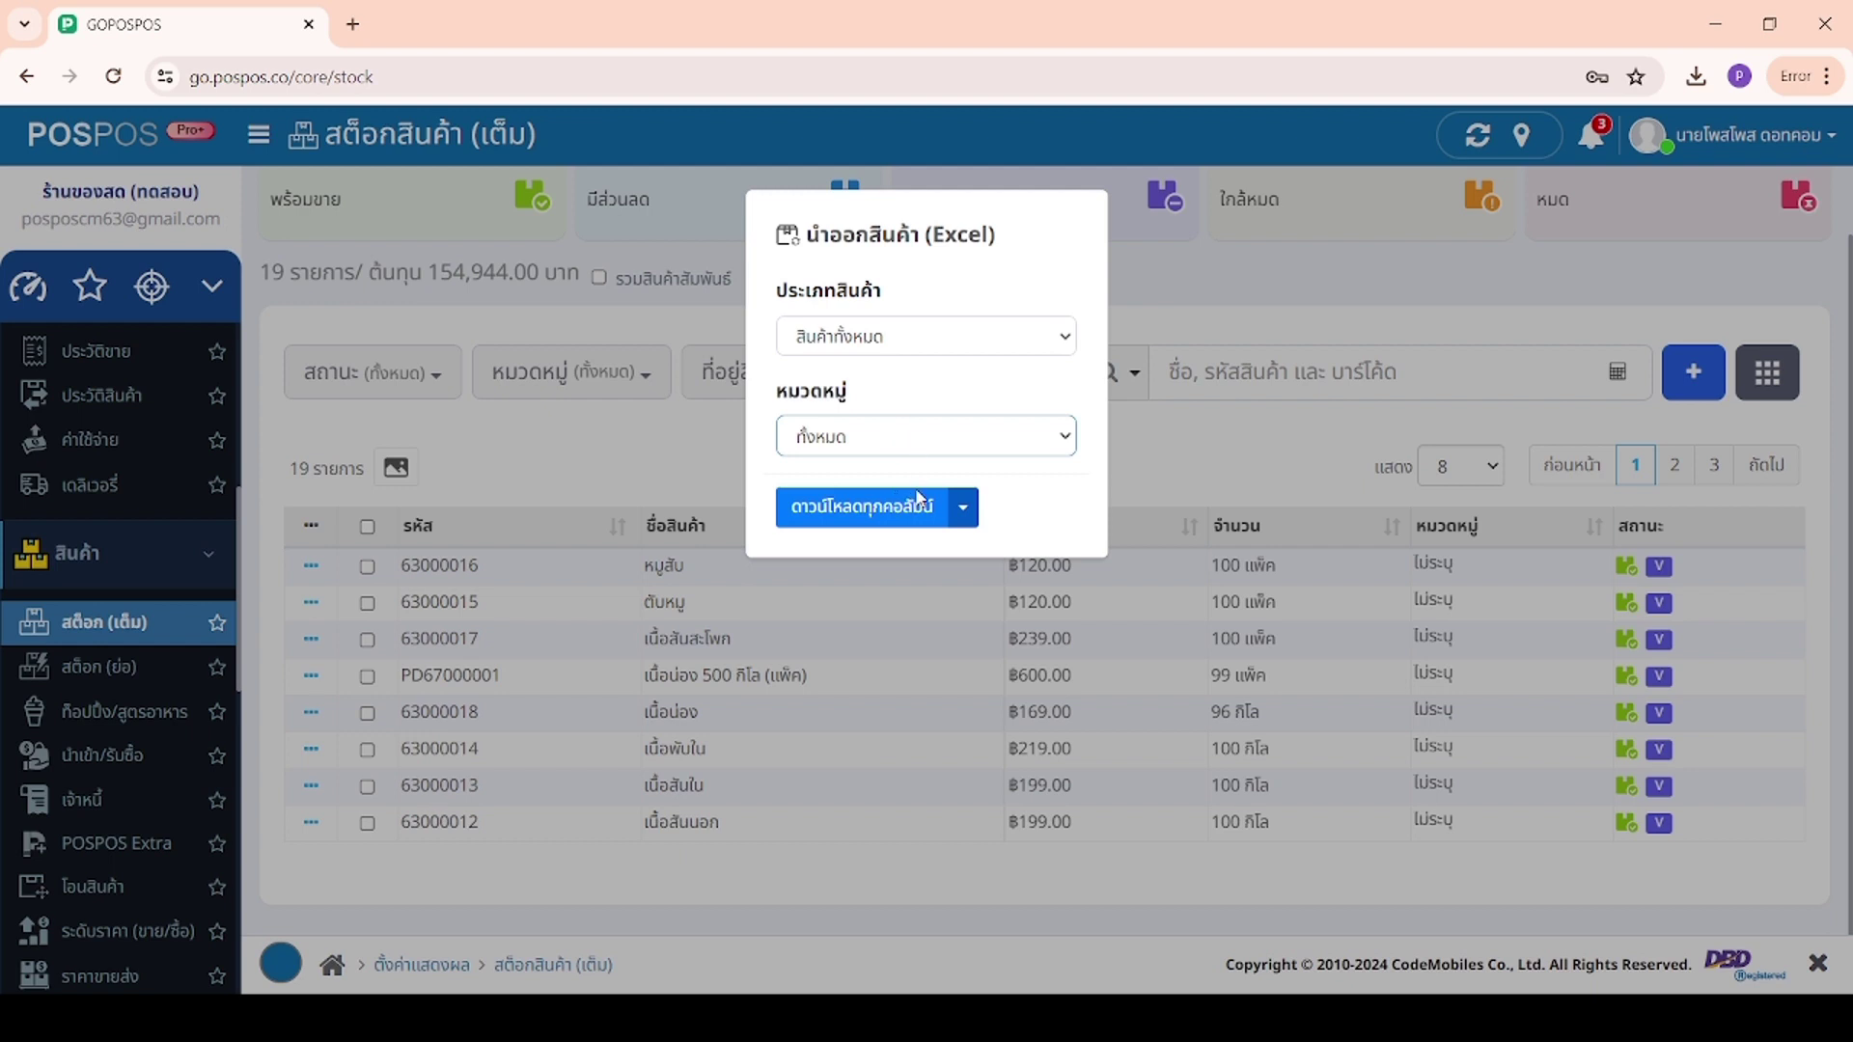
left_click(964, 507)
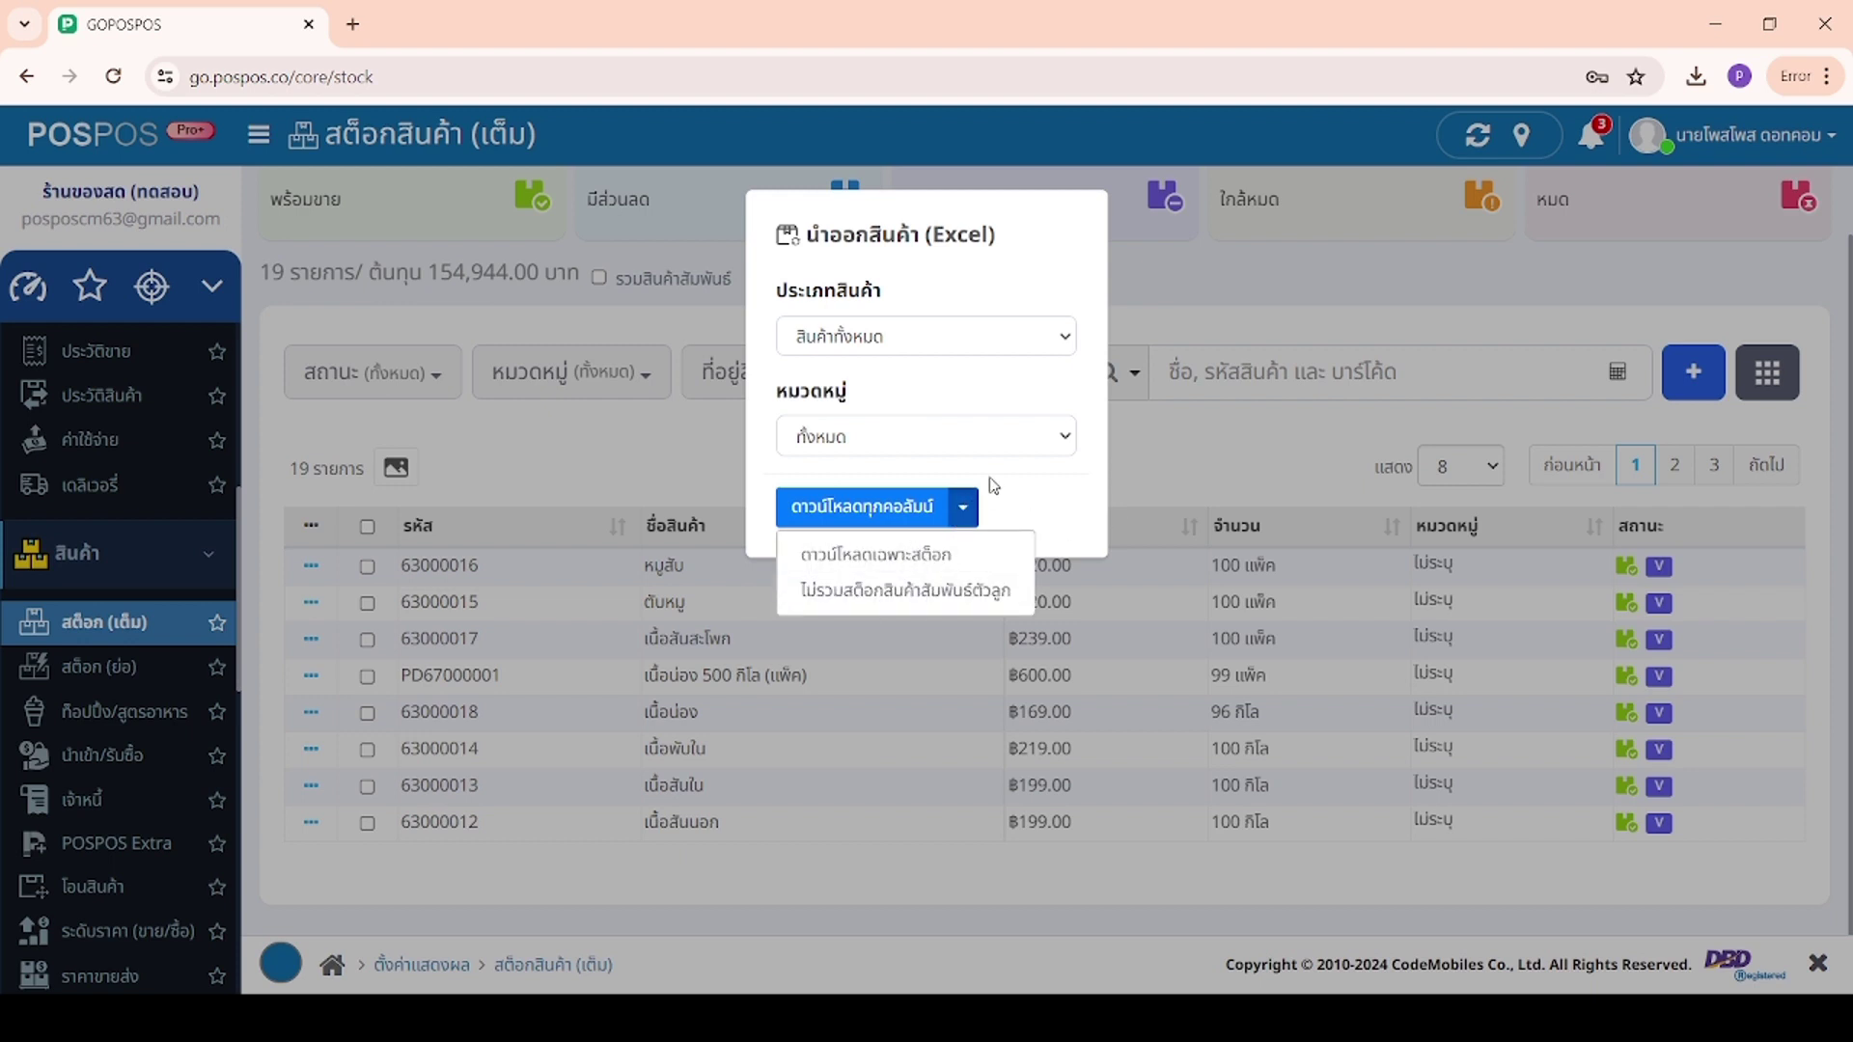
left_click(1000, 487)
left_click(965, 507)
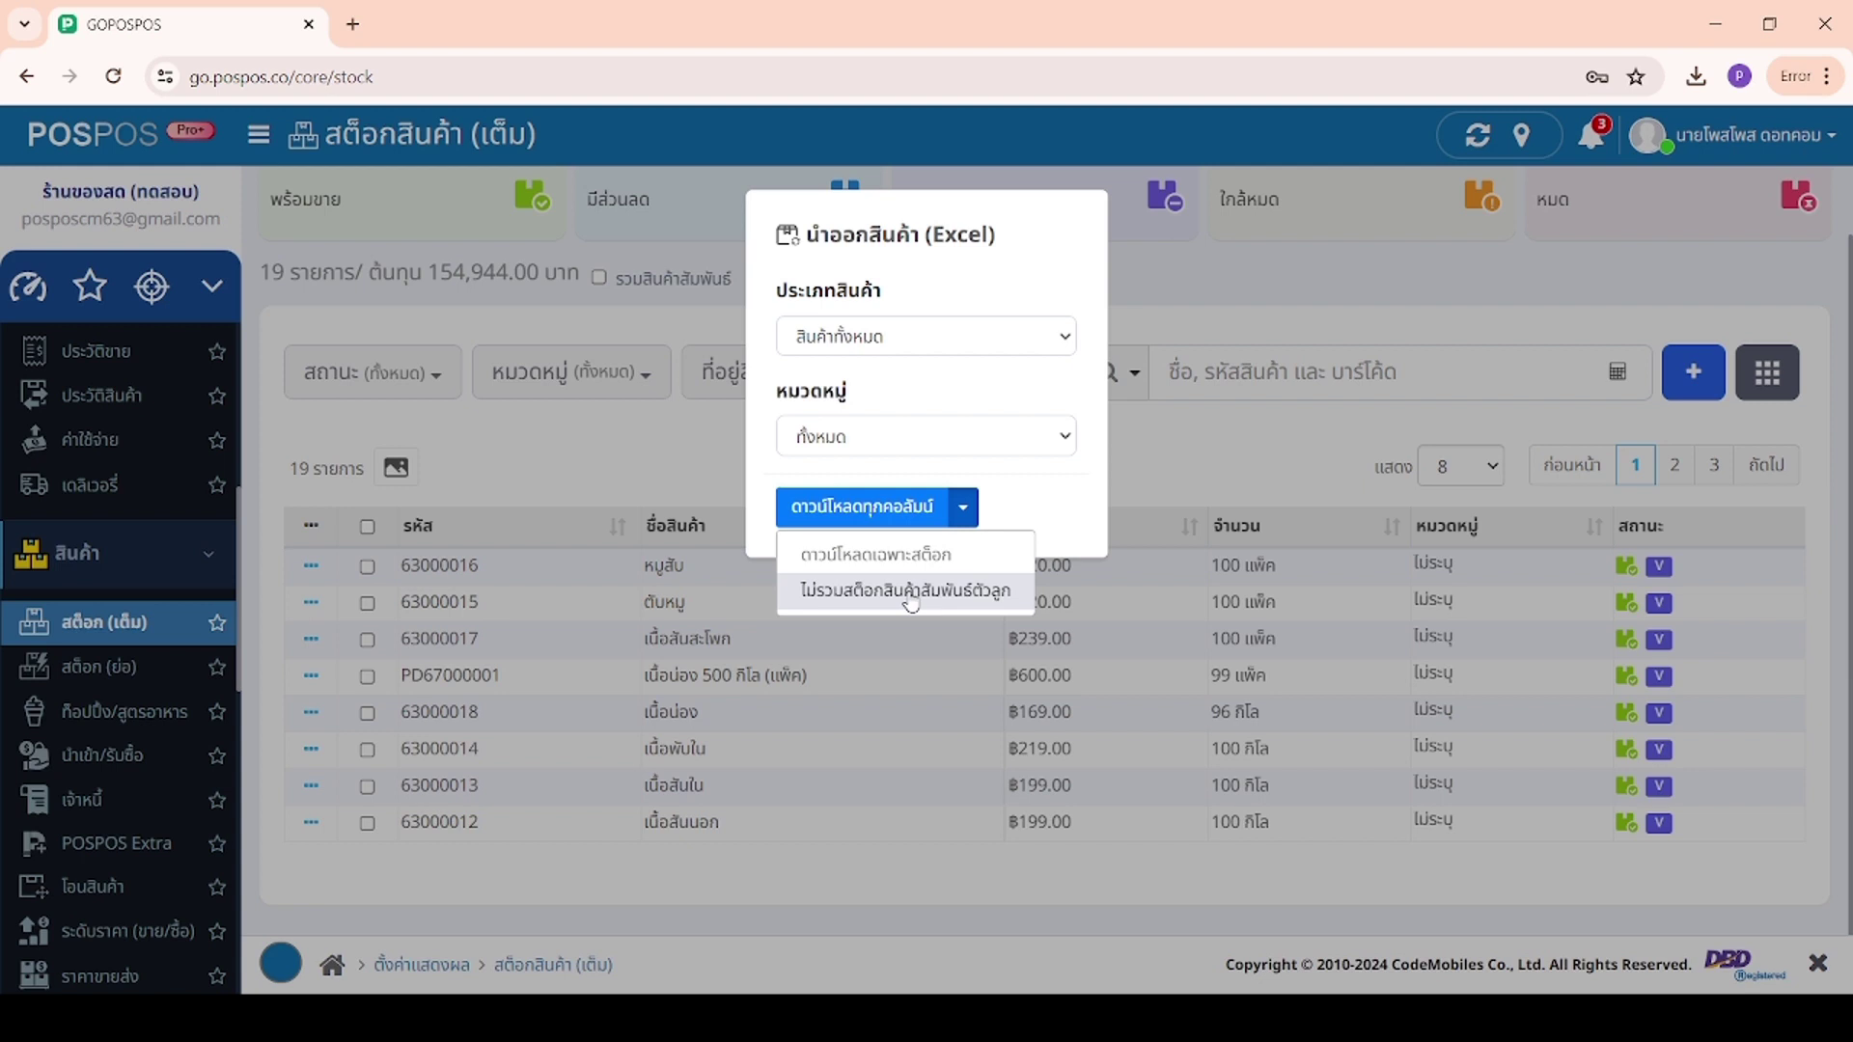
left_click(1040, 506)
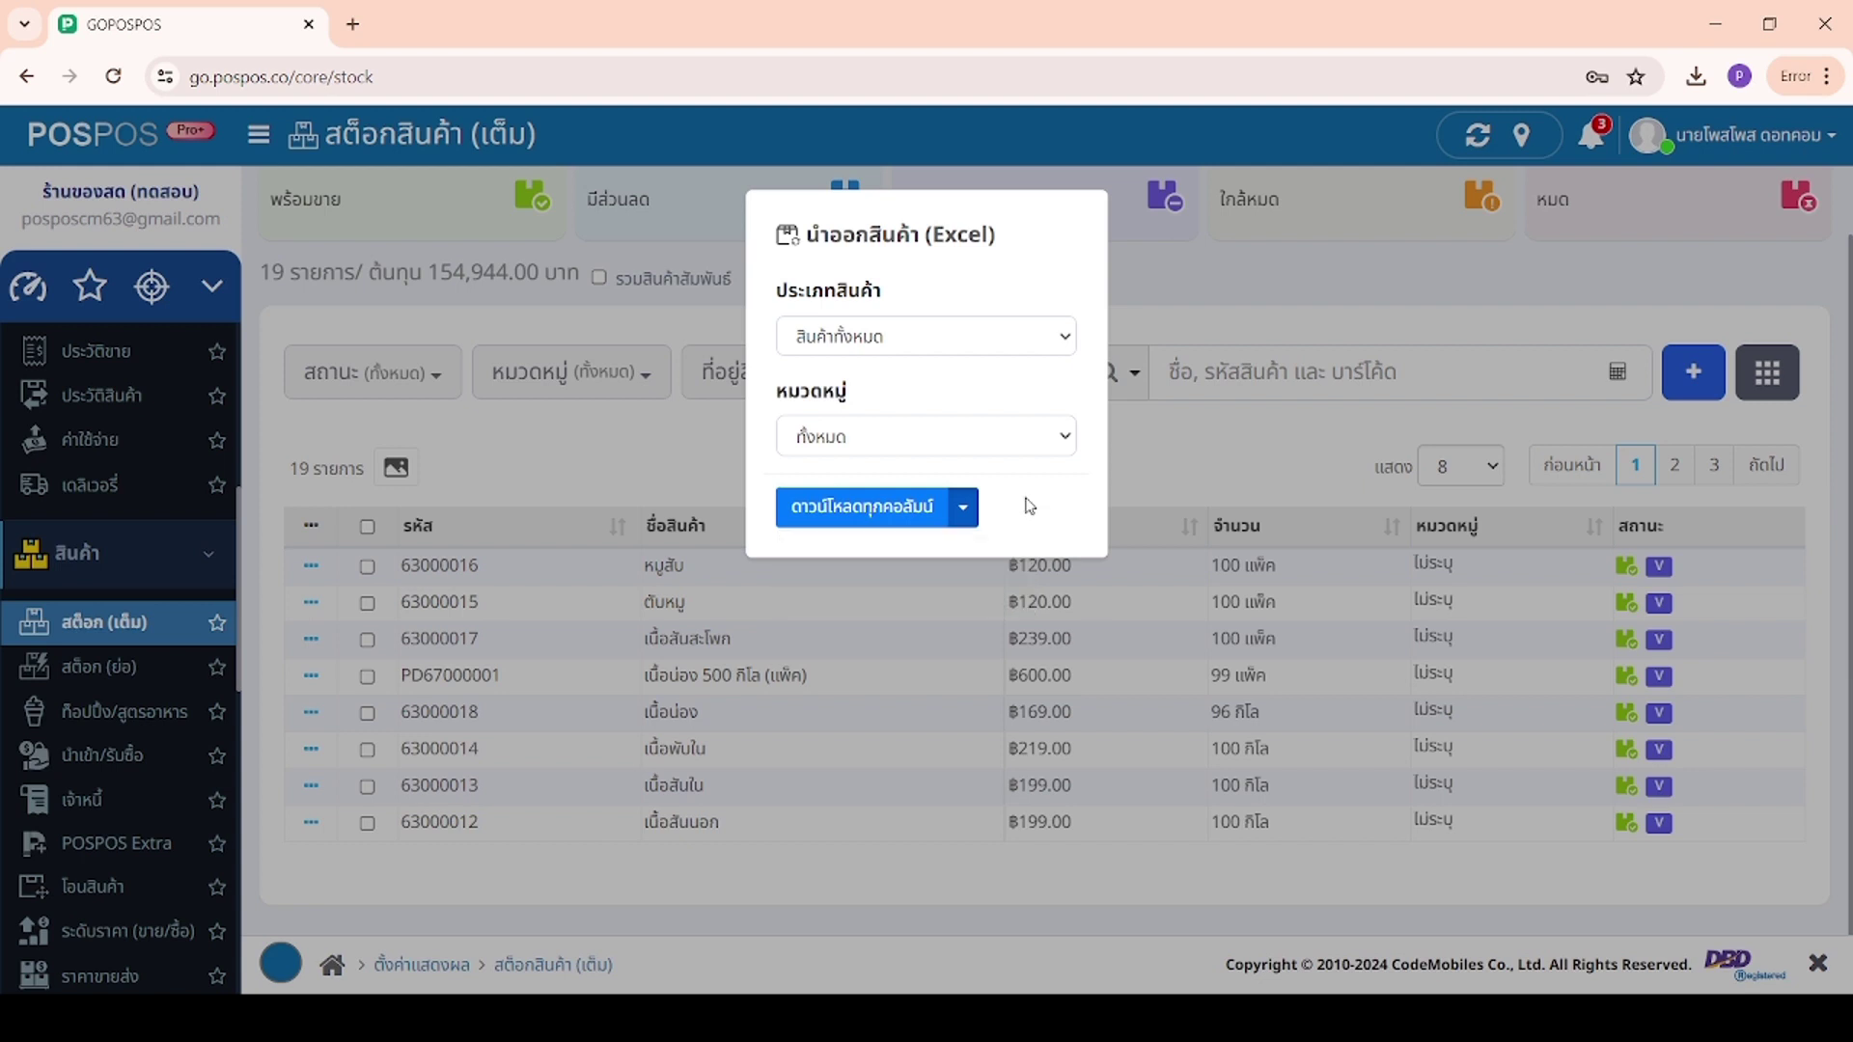
left_click(838, 518)
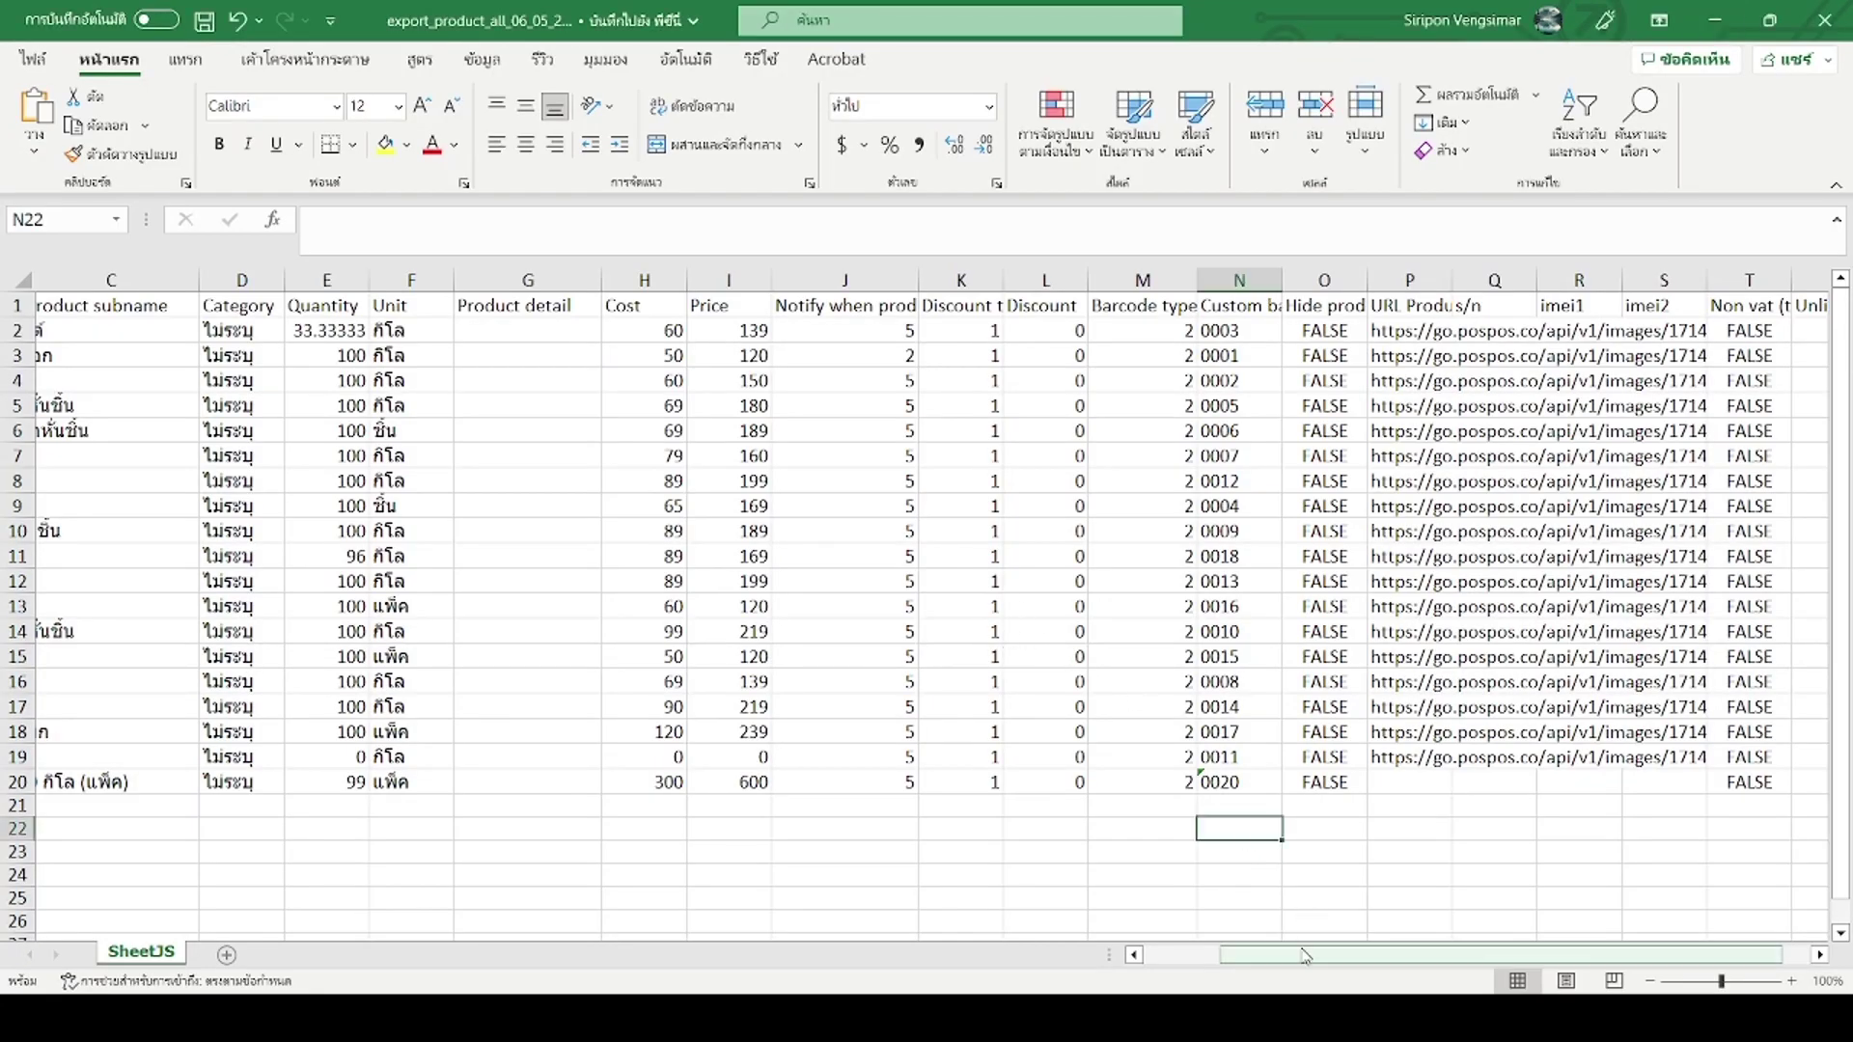
left_click_drag(1308, 955, 1106, 966)
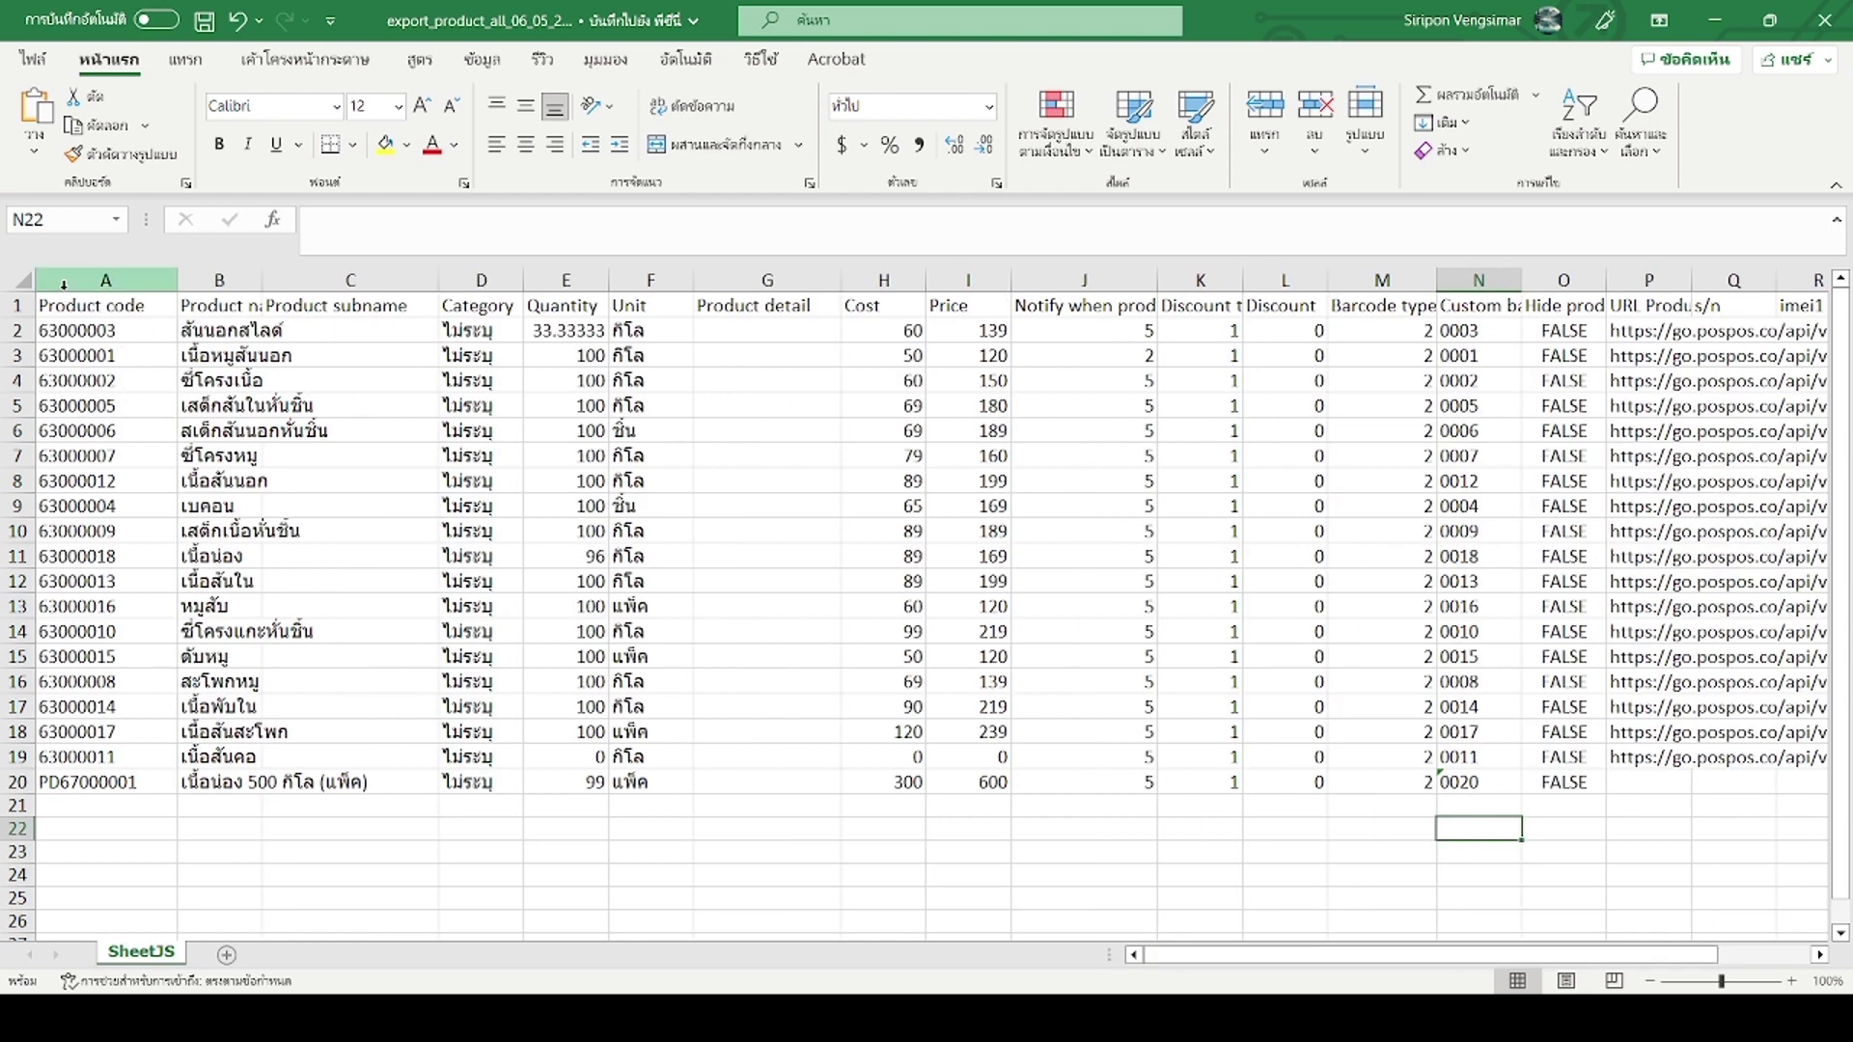
left_click(81, 310)
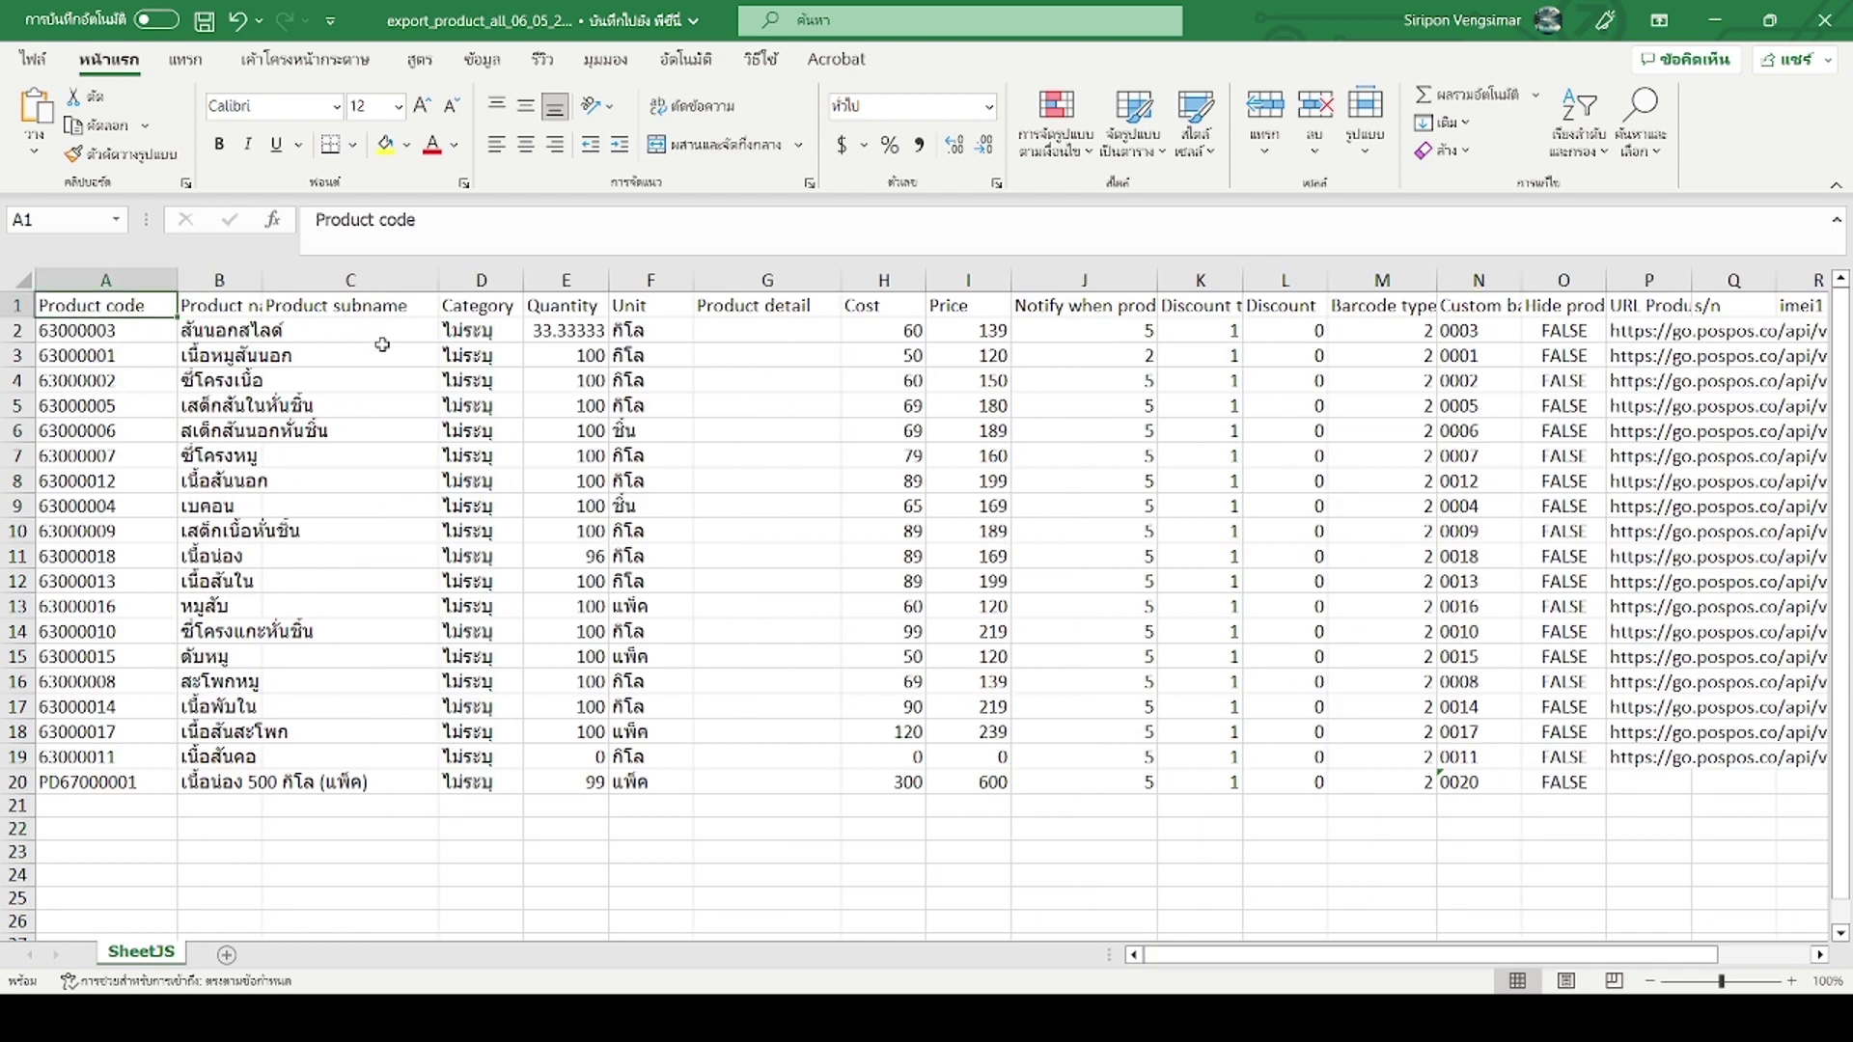
key("Right")
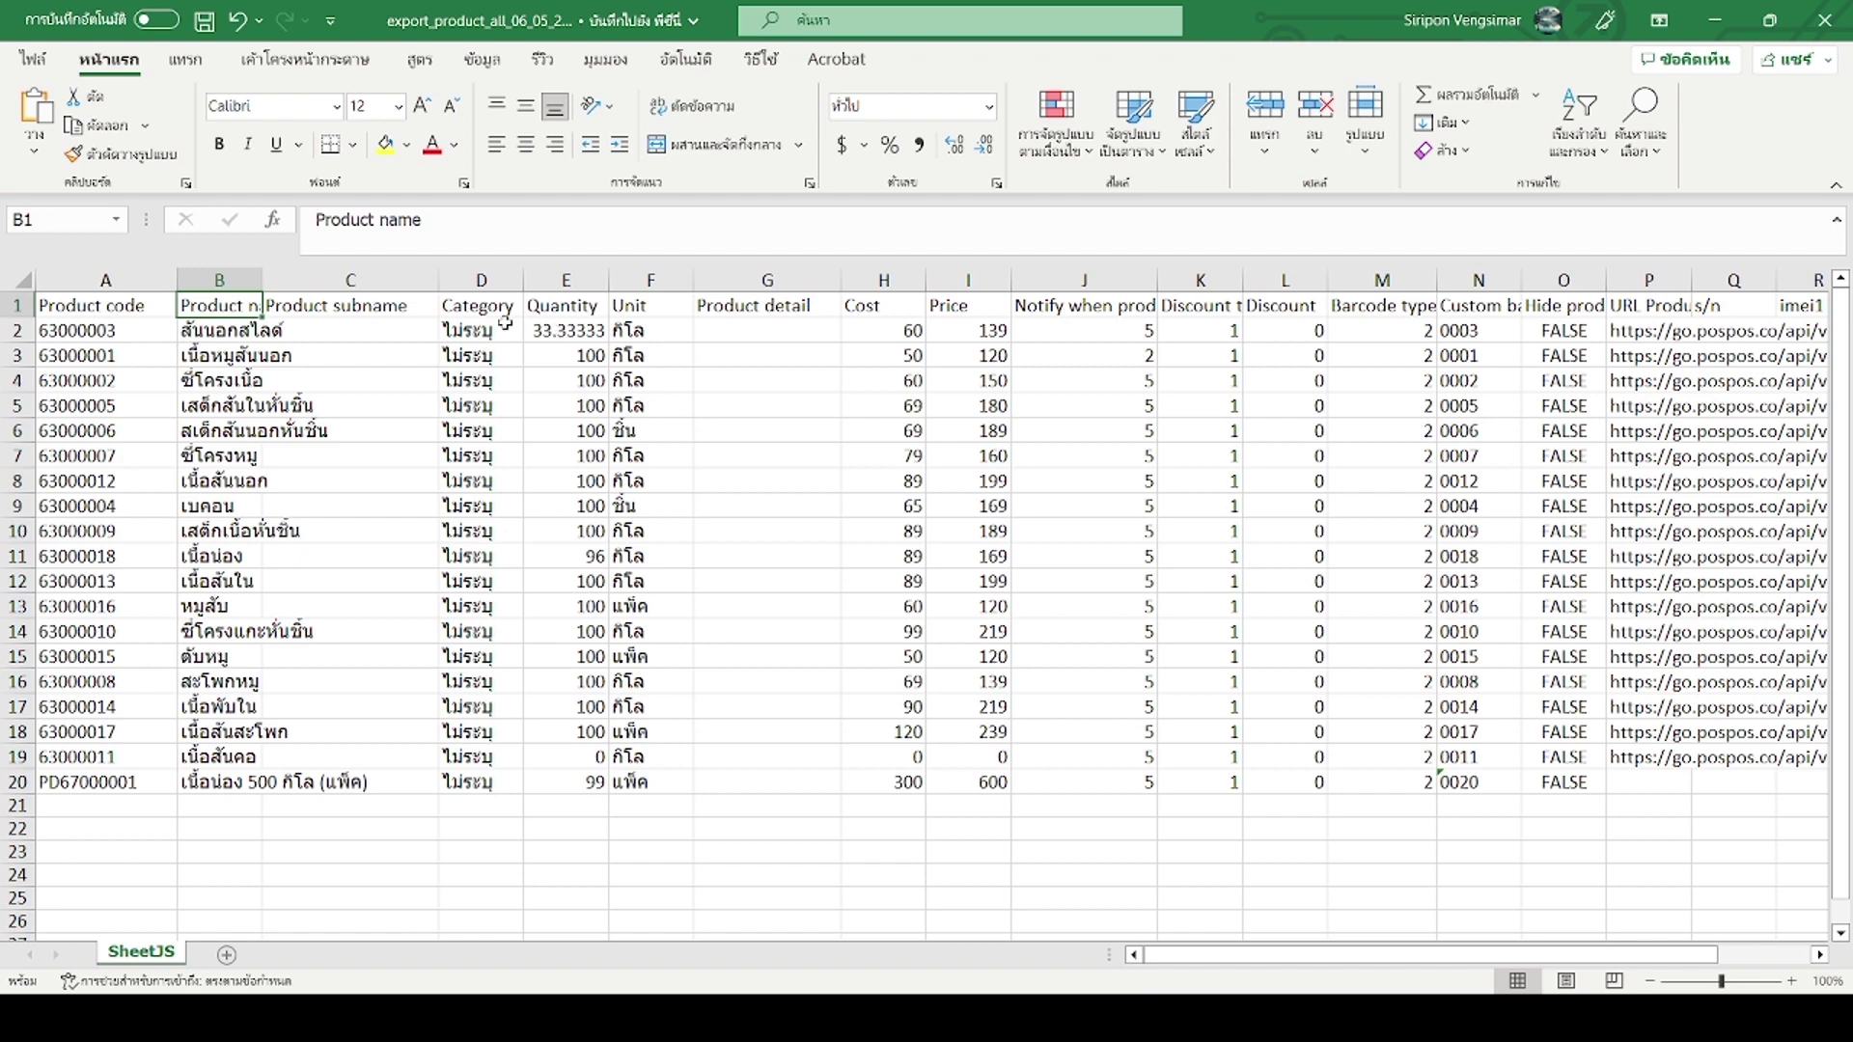
key("Right")
key("Right")
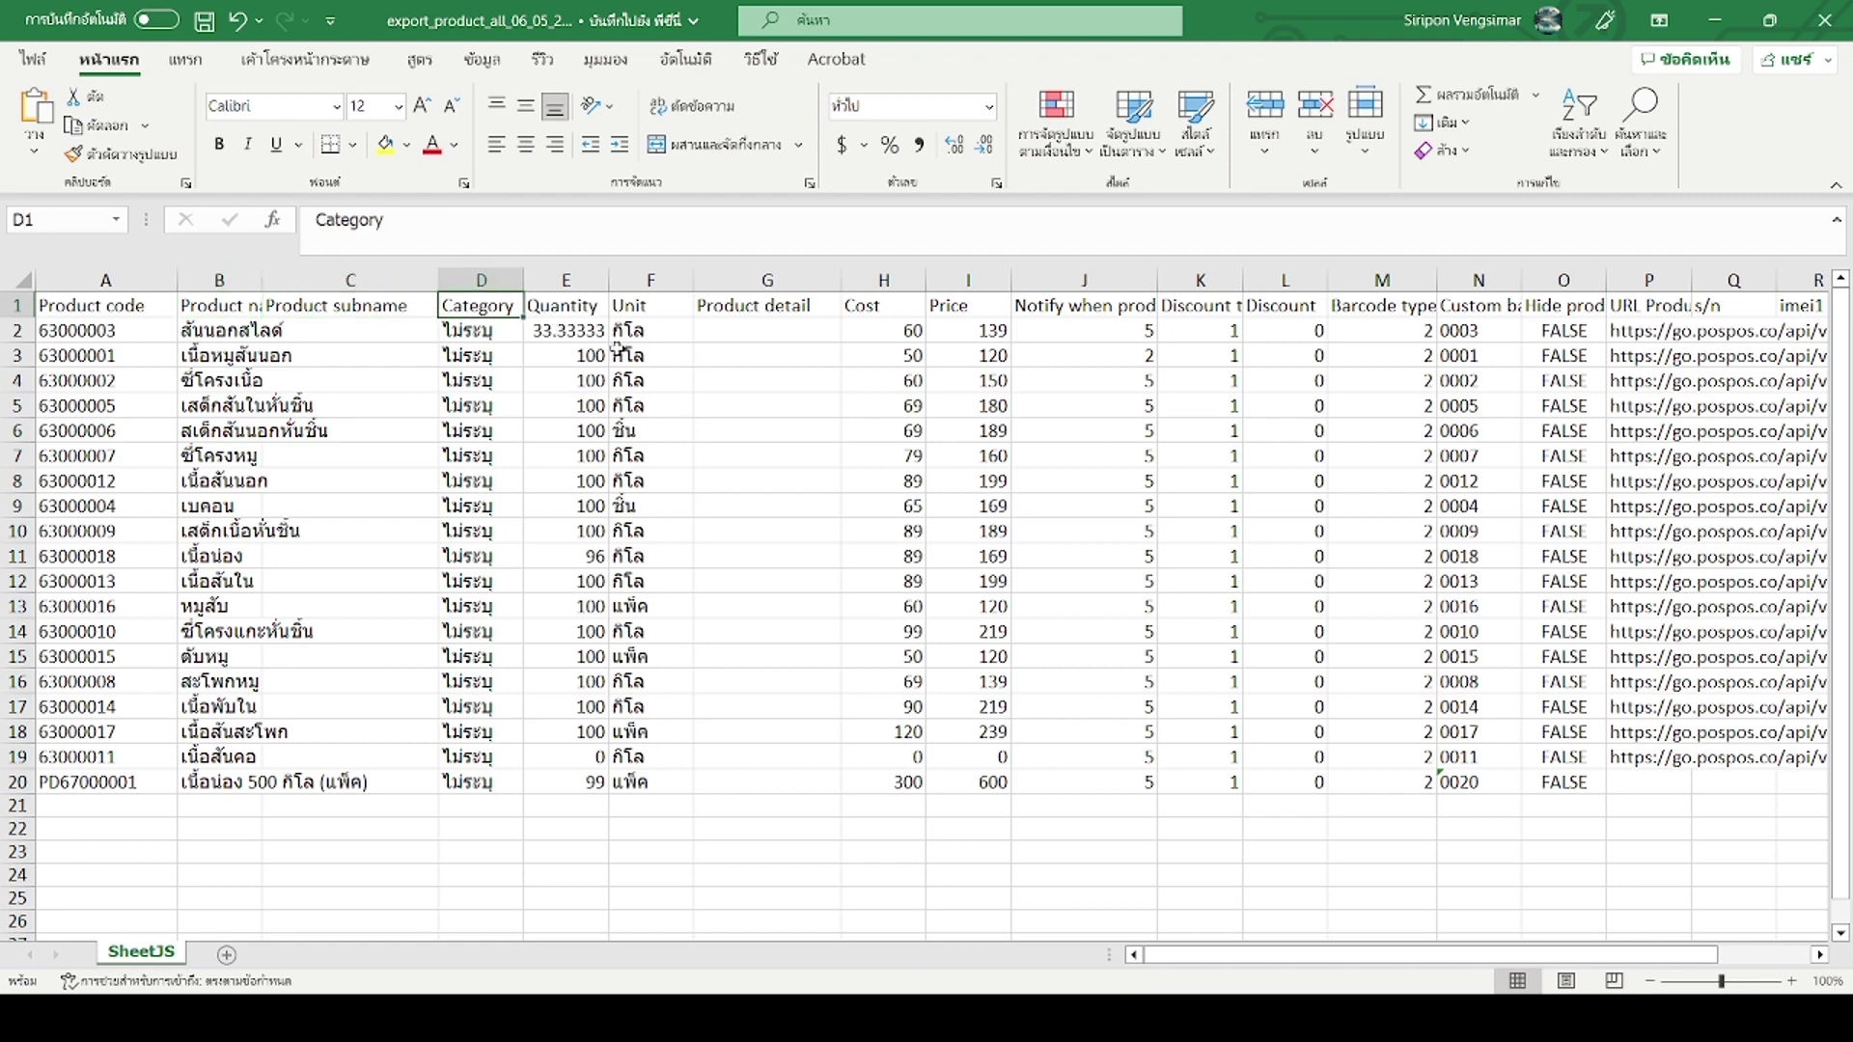
key("Right")
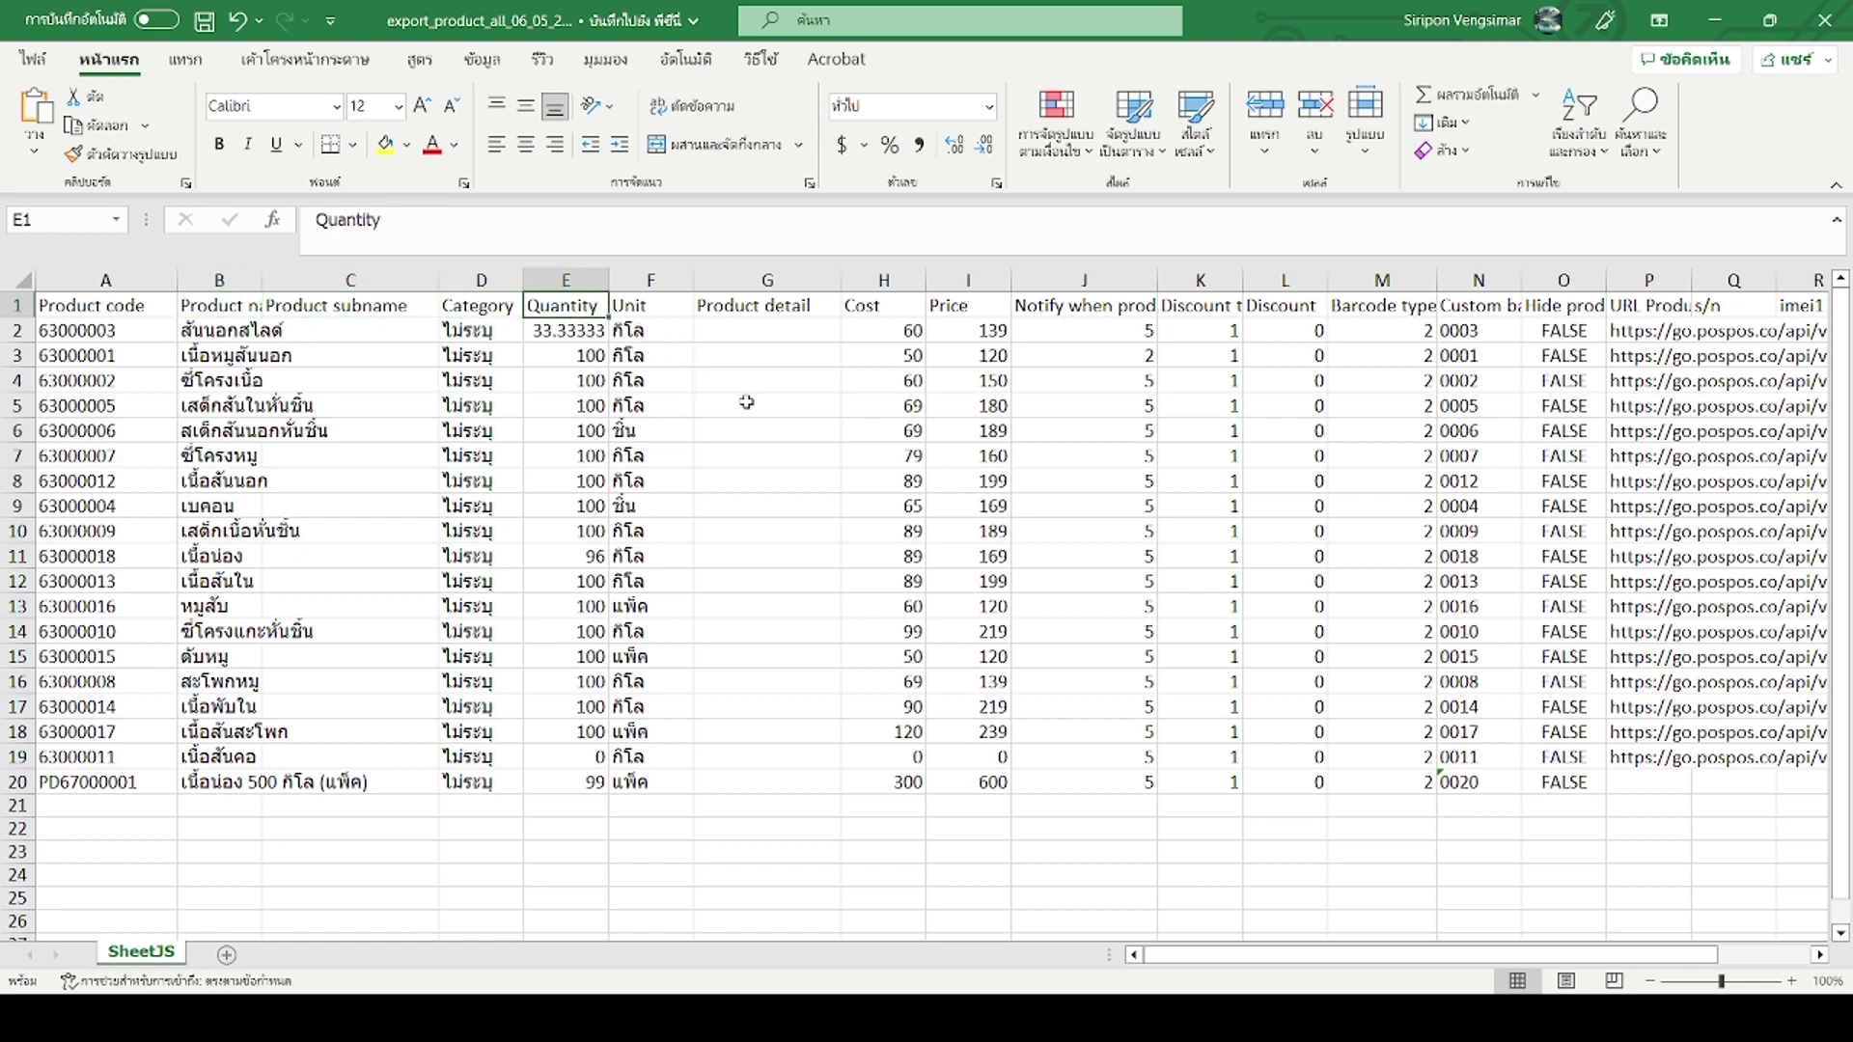
key("Right")
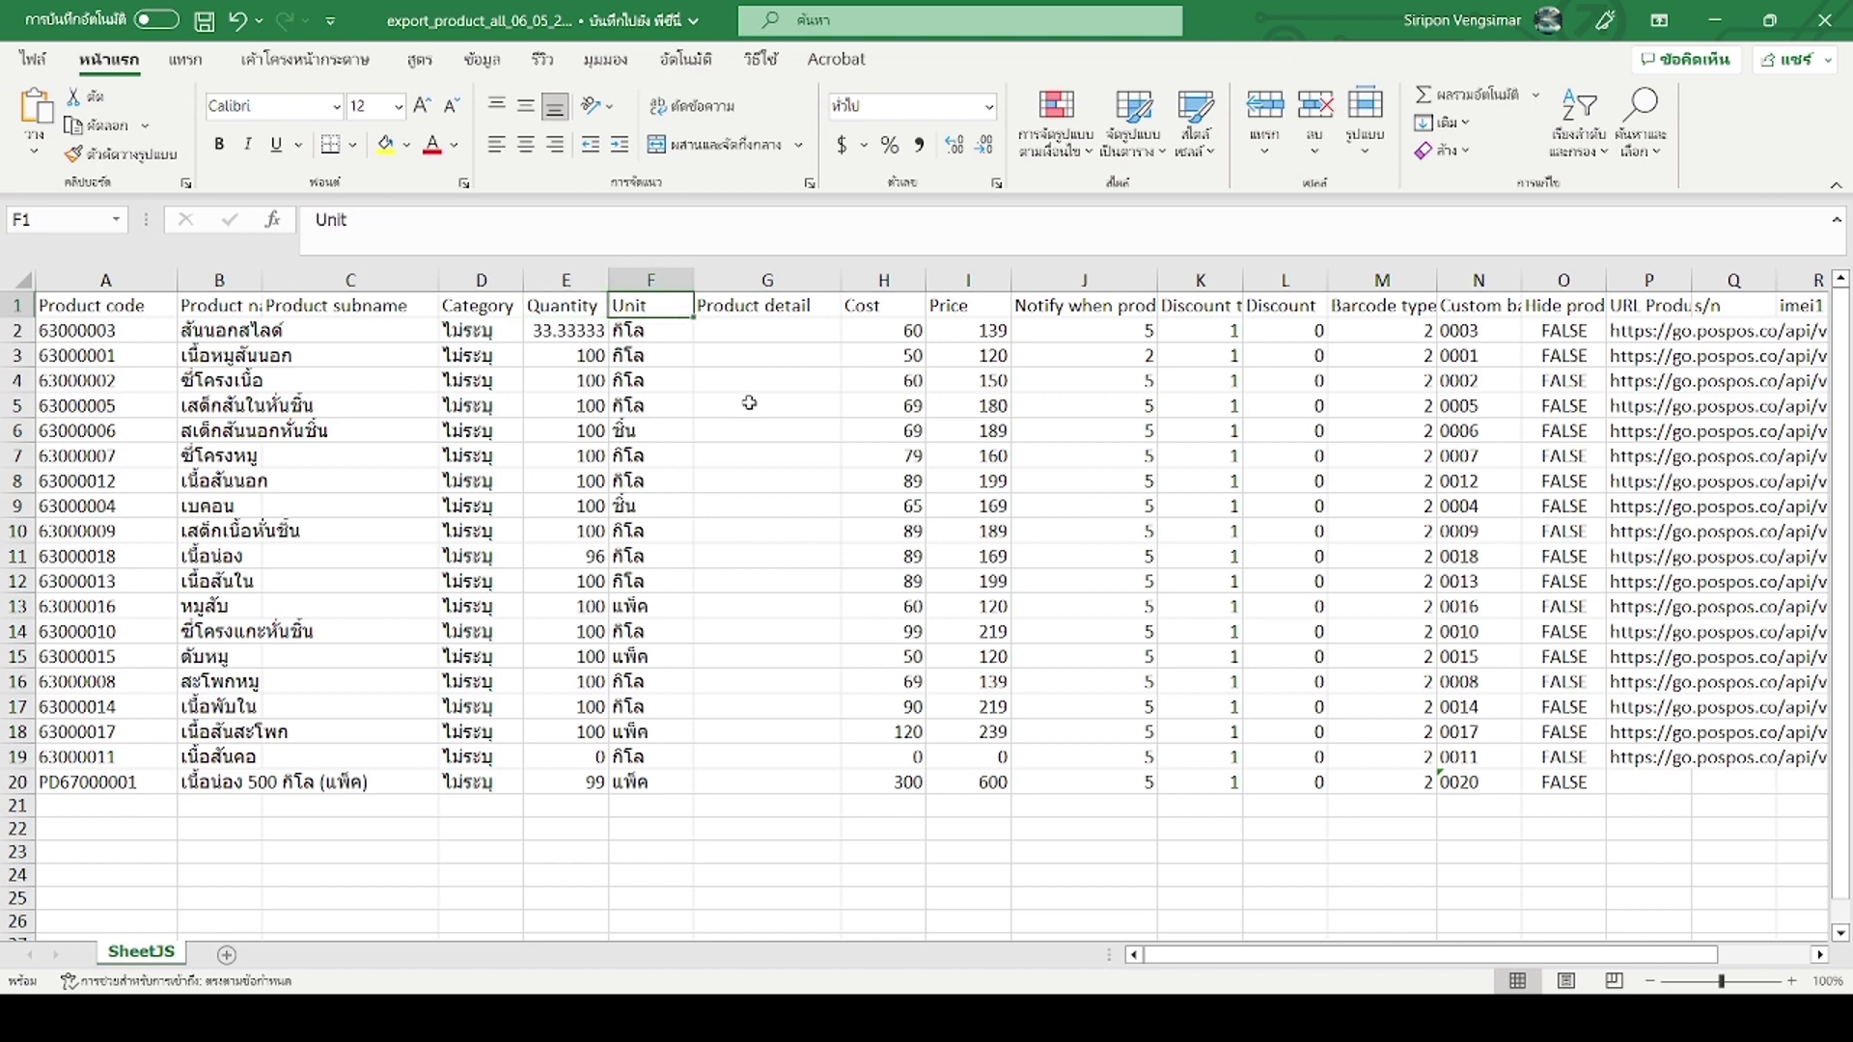
key("Right")
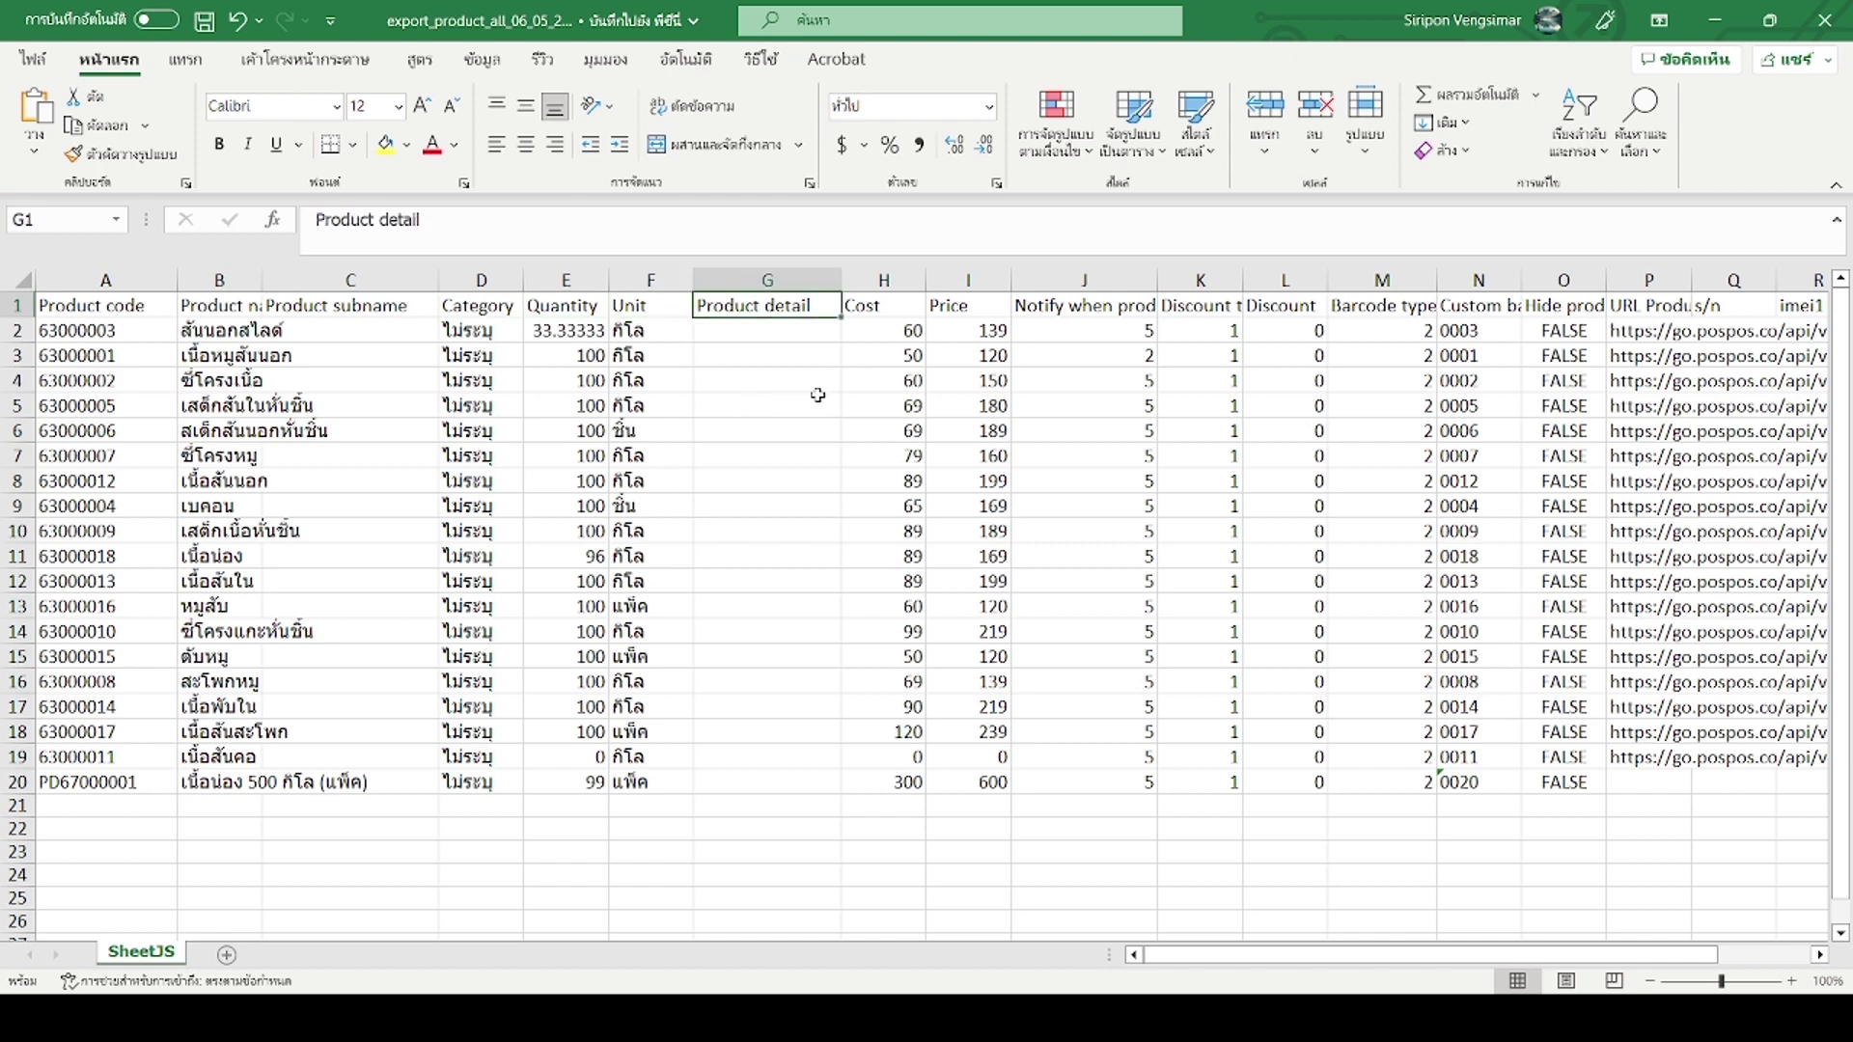
key("Right")
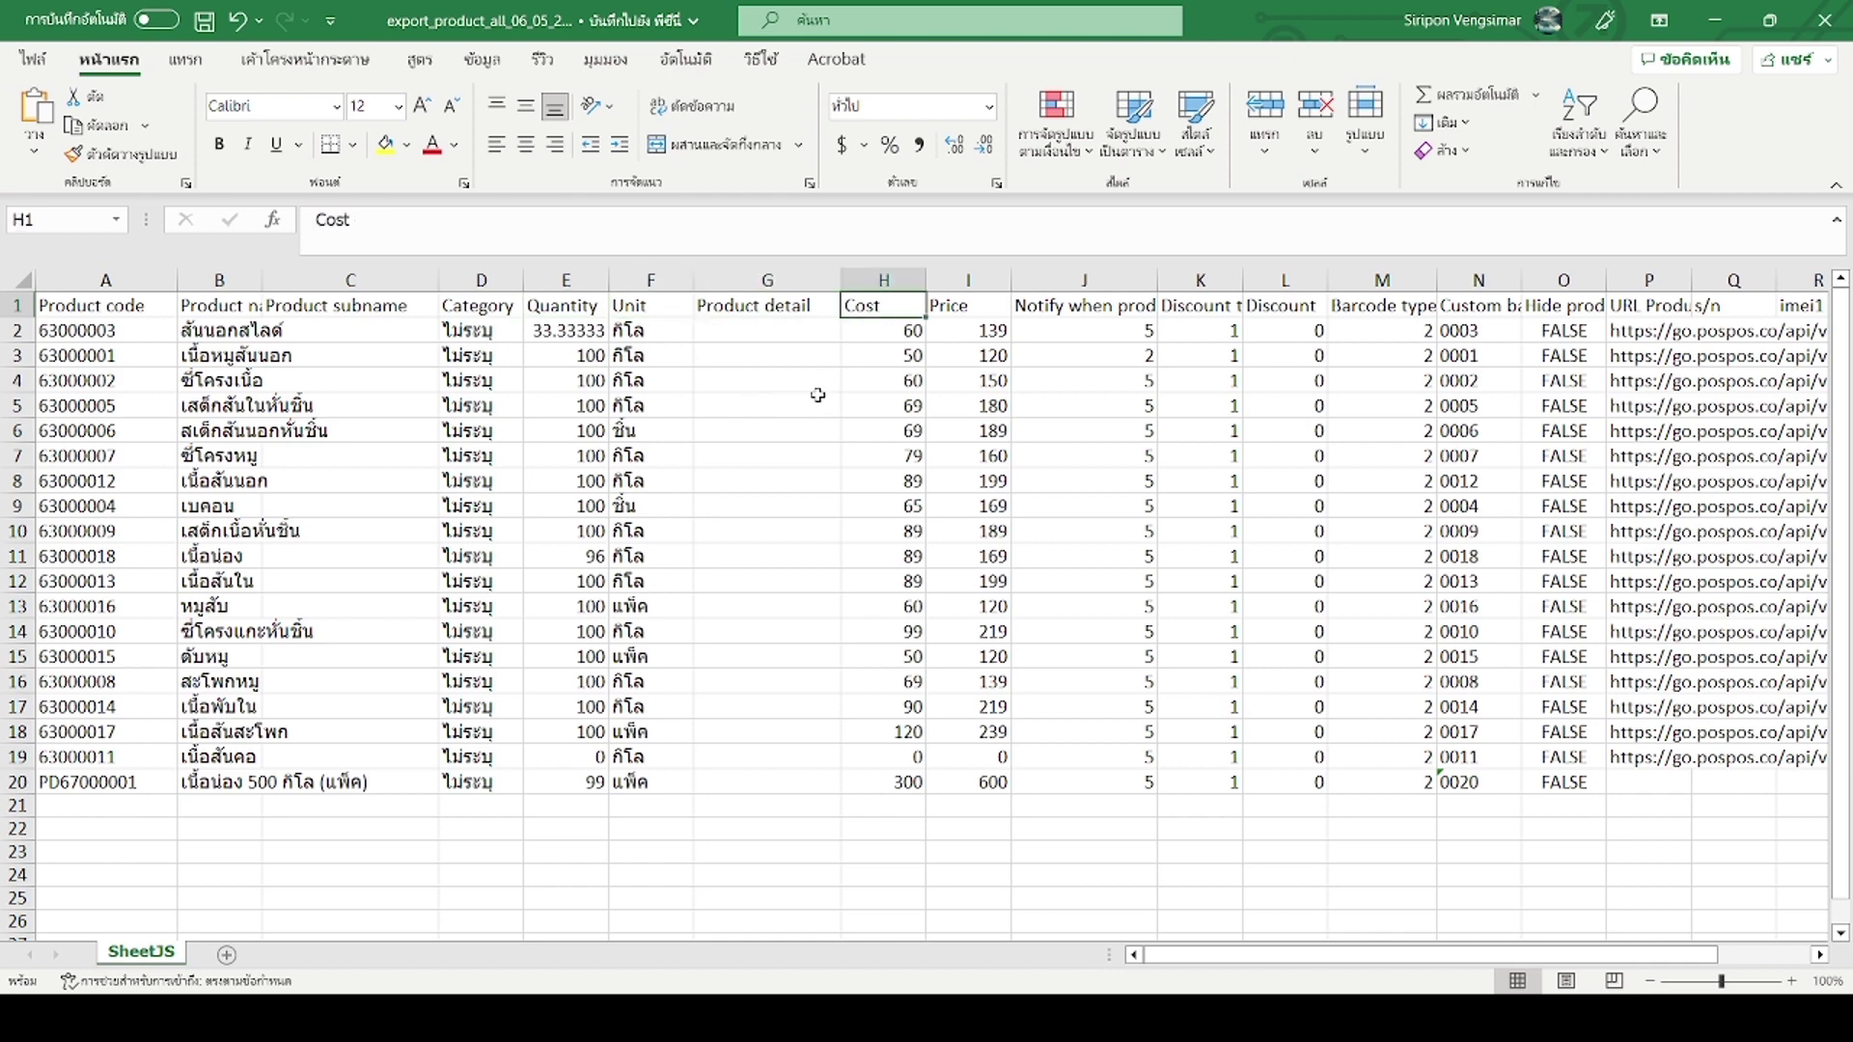
key("Right")
key("Right")
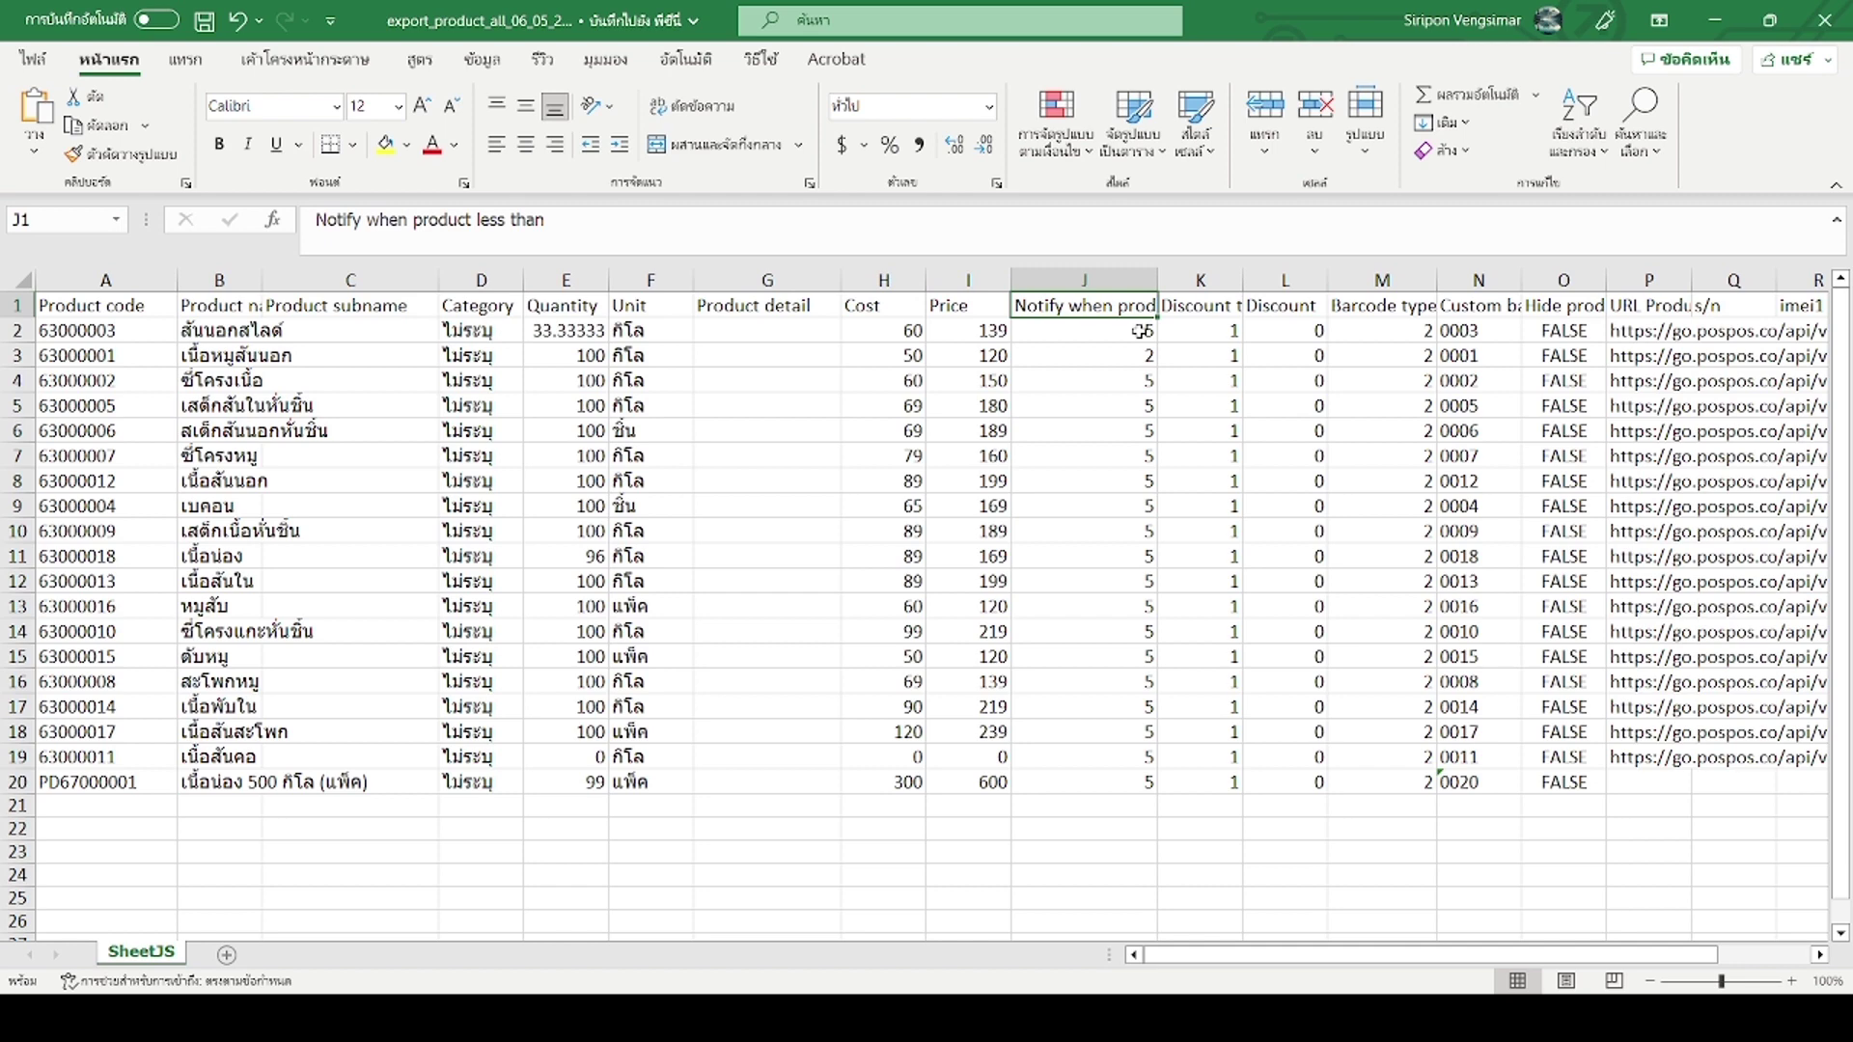
key("Right")
key("Right")
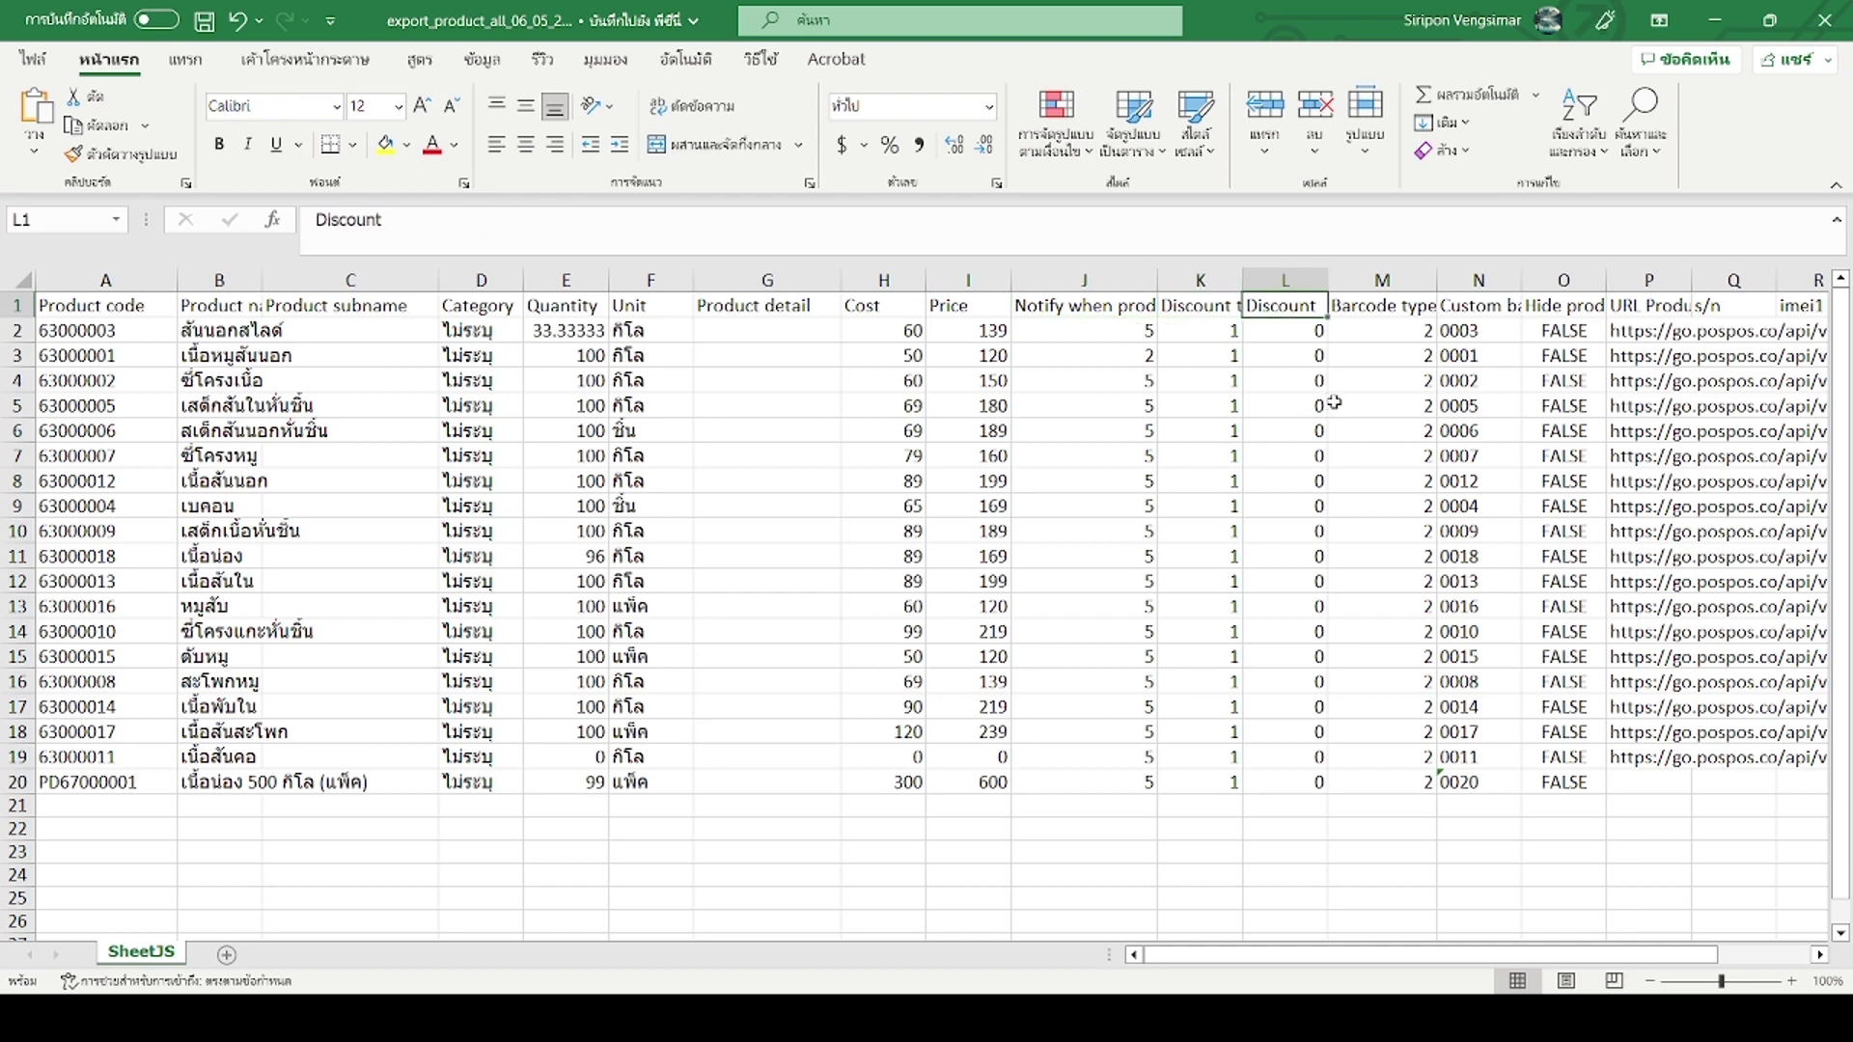
key("Right")
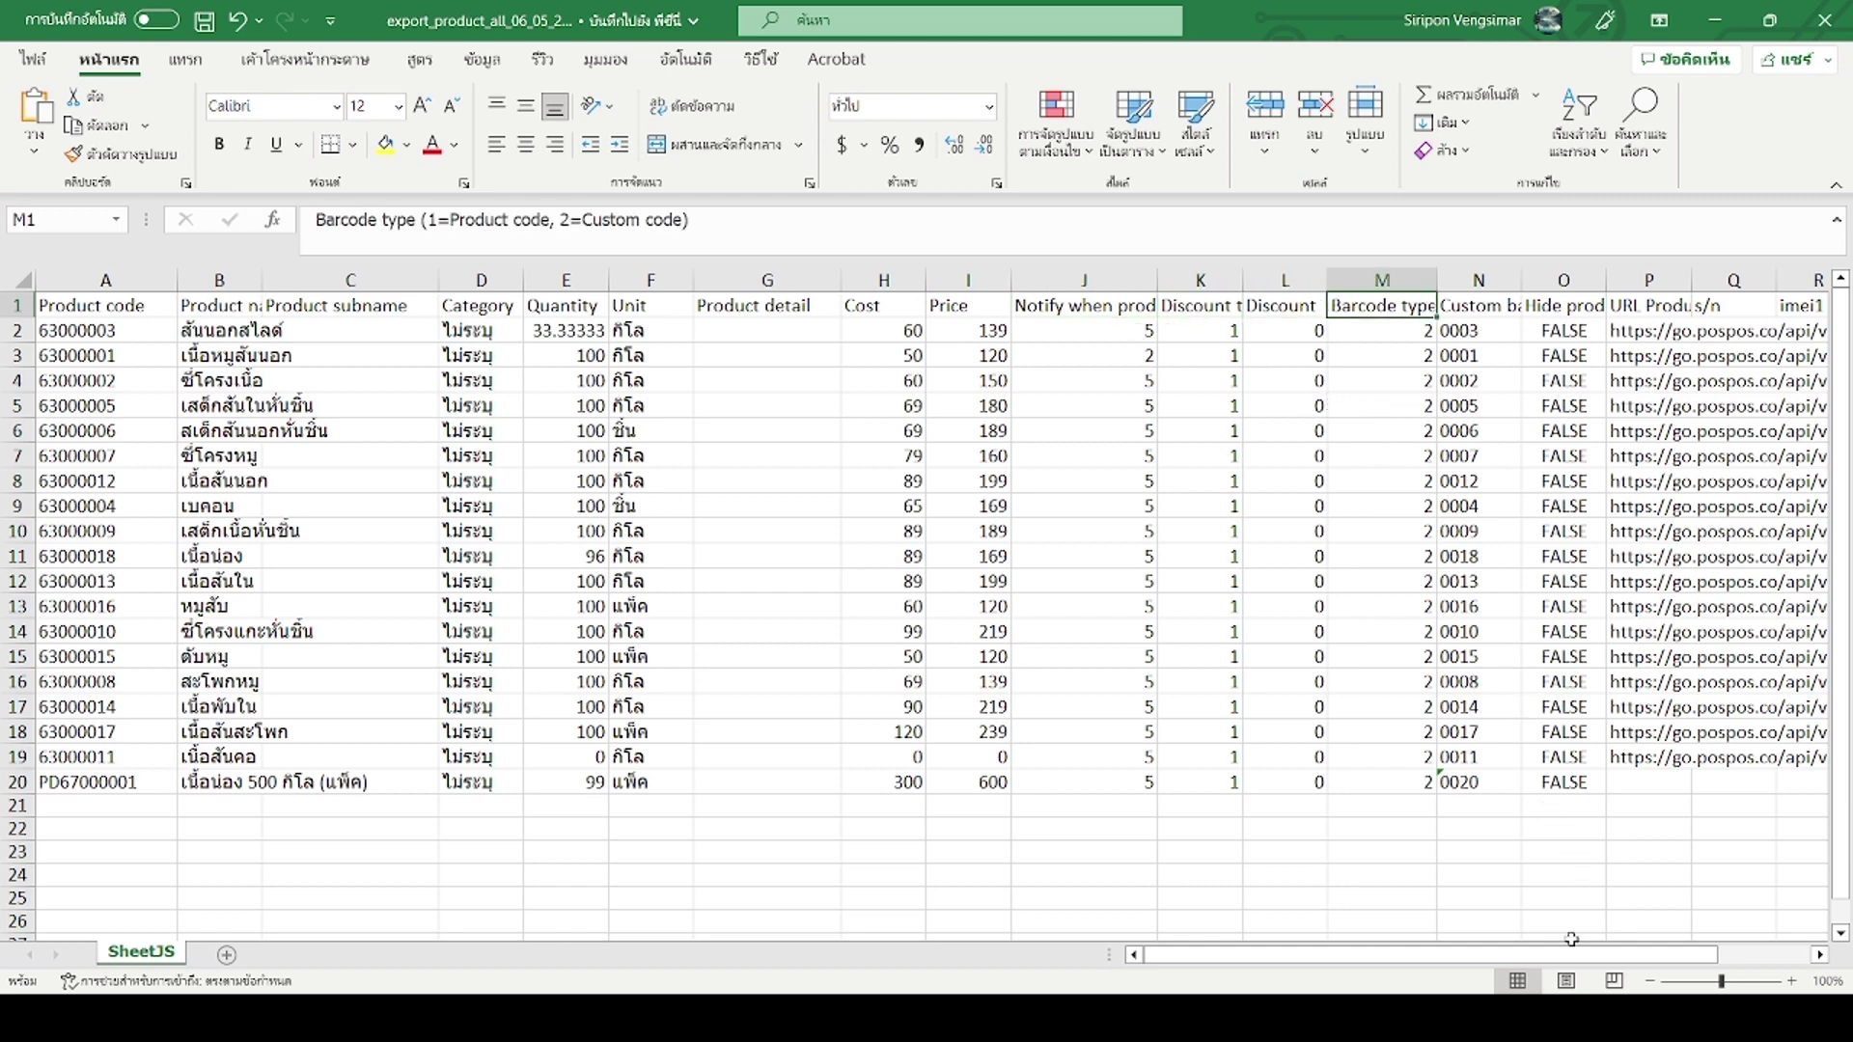
left_click_drag(1574, 956, 1641, 957)
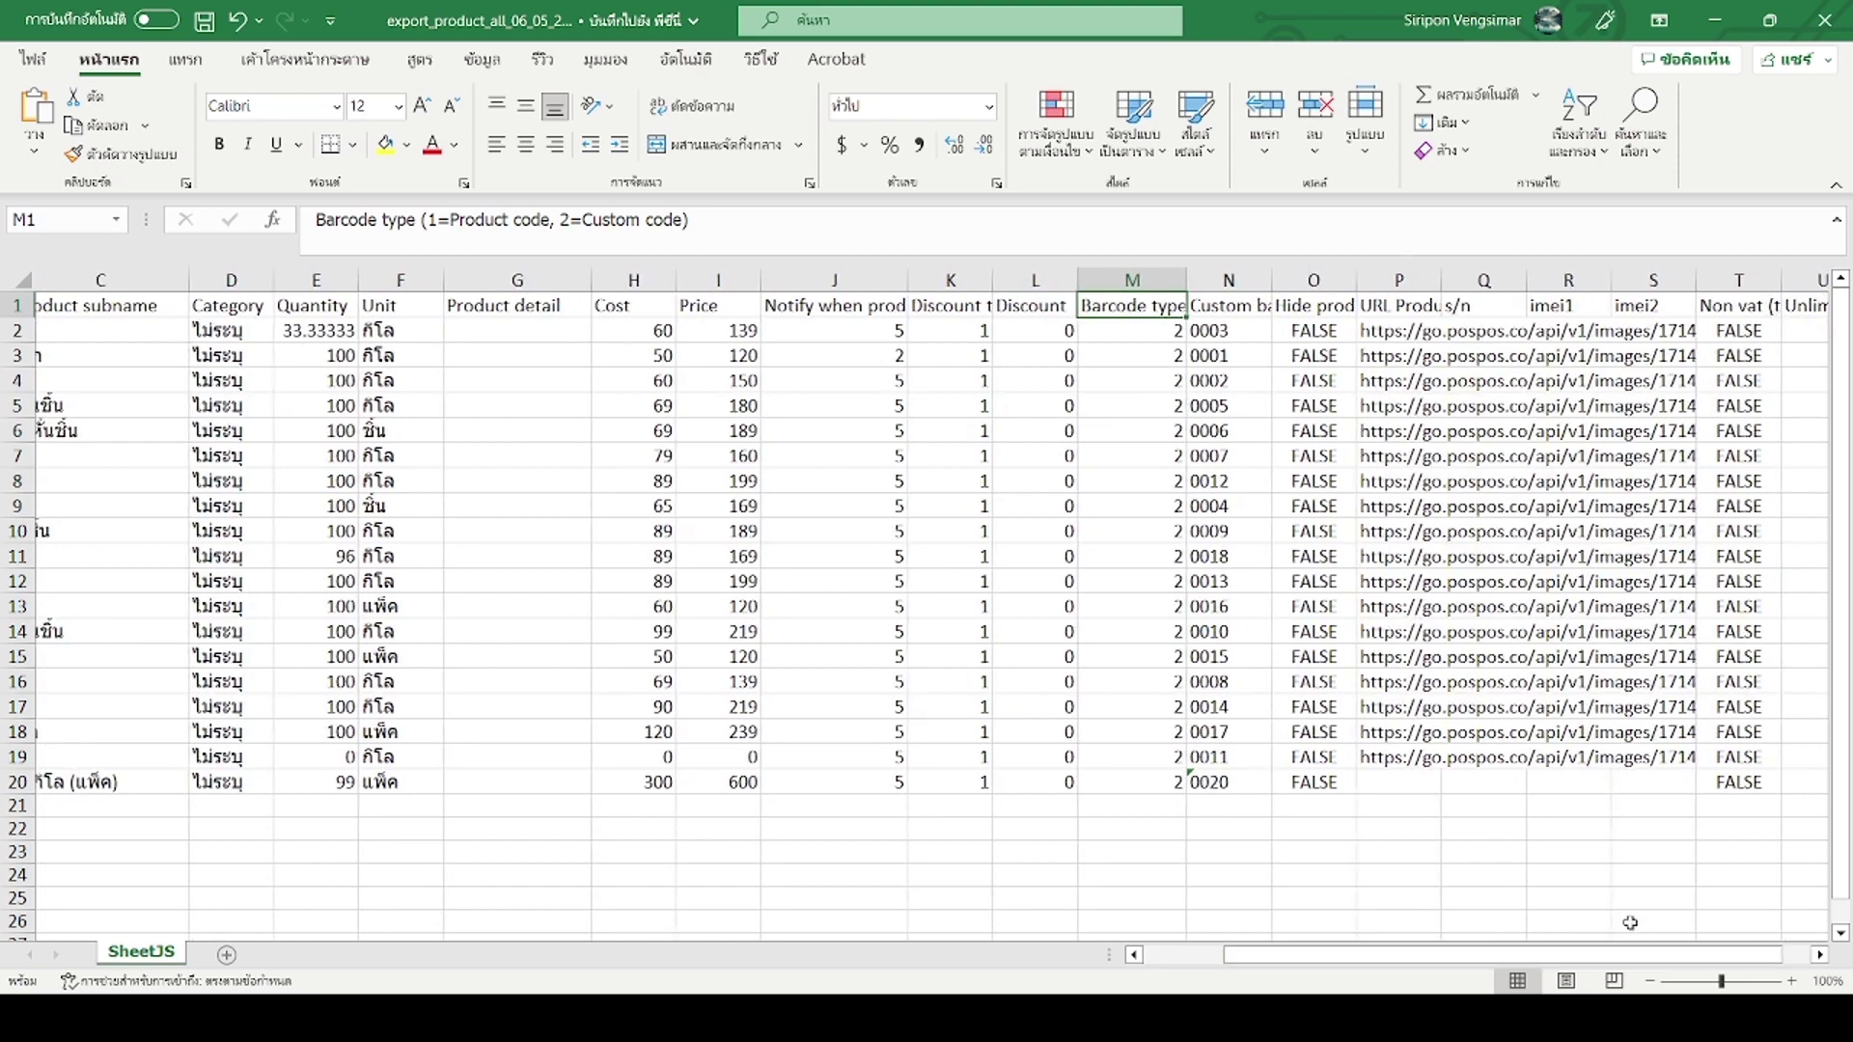
key("Right")
key("Right")
key("Right")
key("Right")
key("Right")
key("Right")
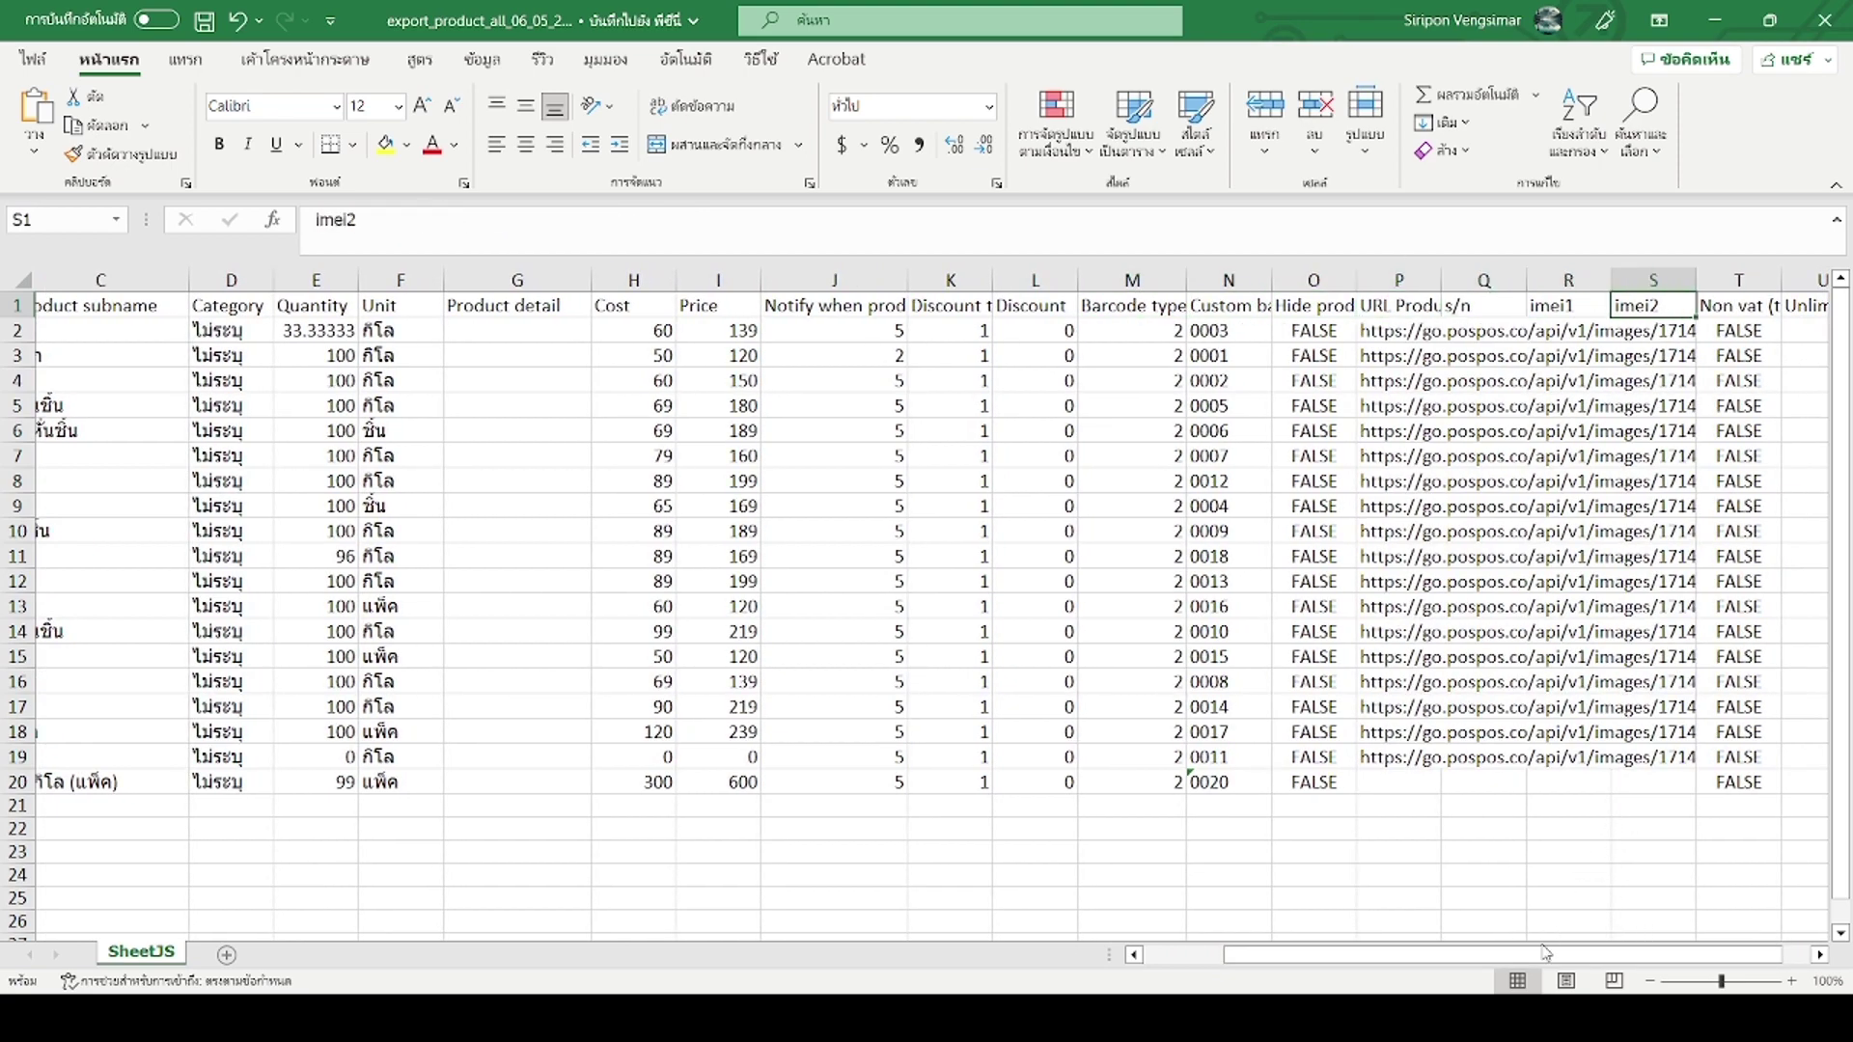
left_click_drag(1540, 958, 1459, 958)
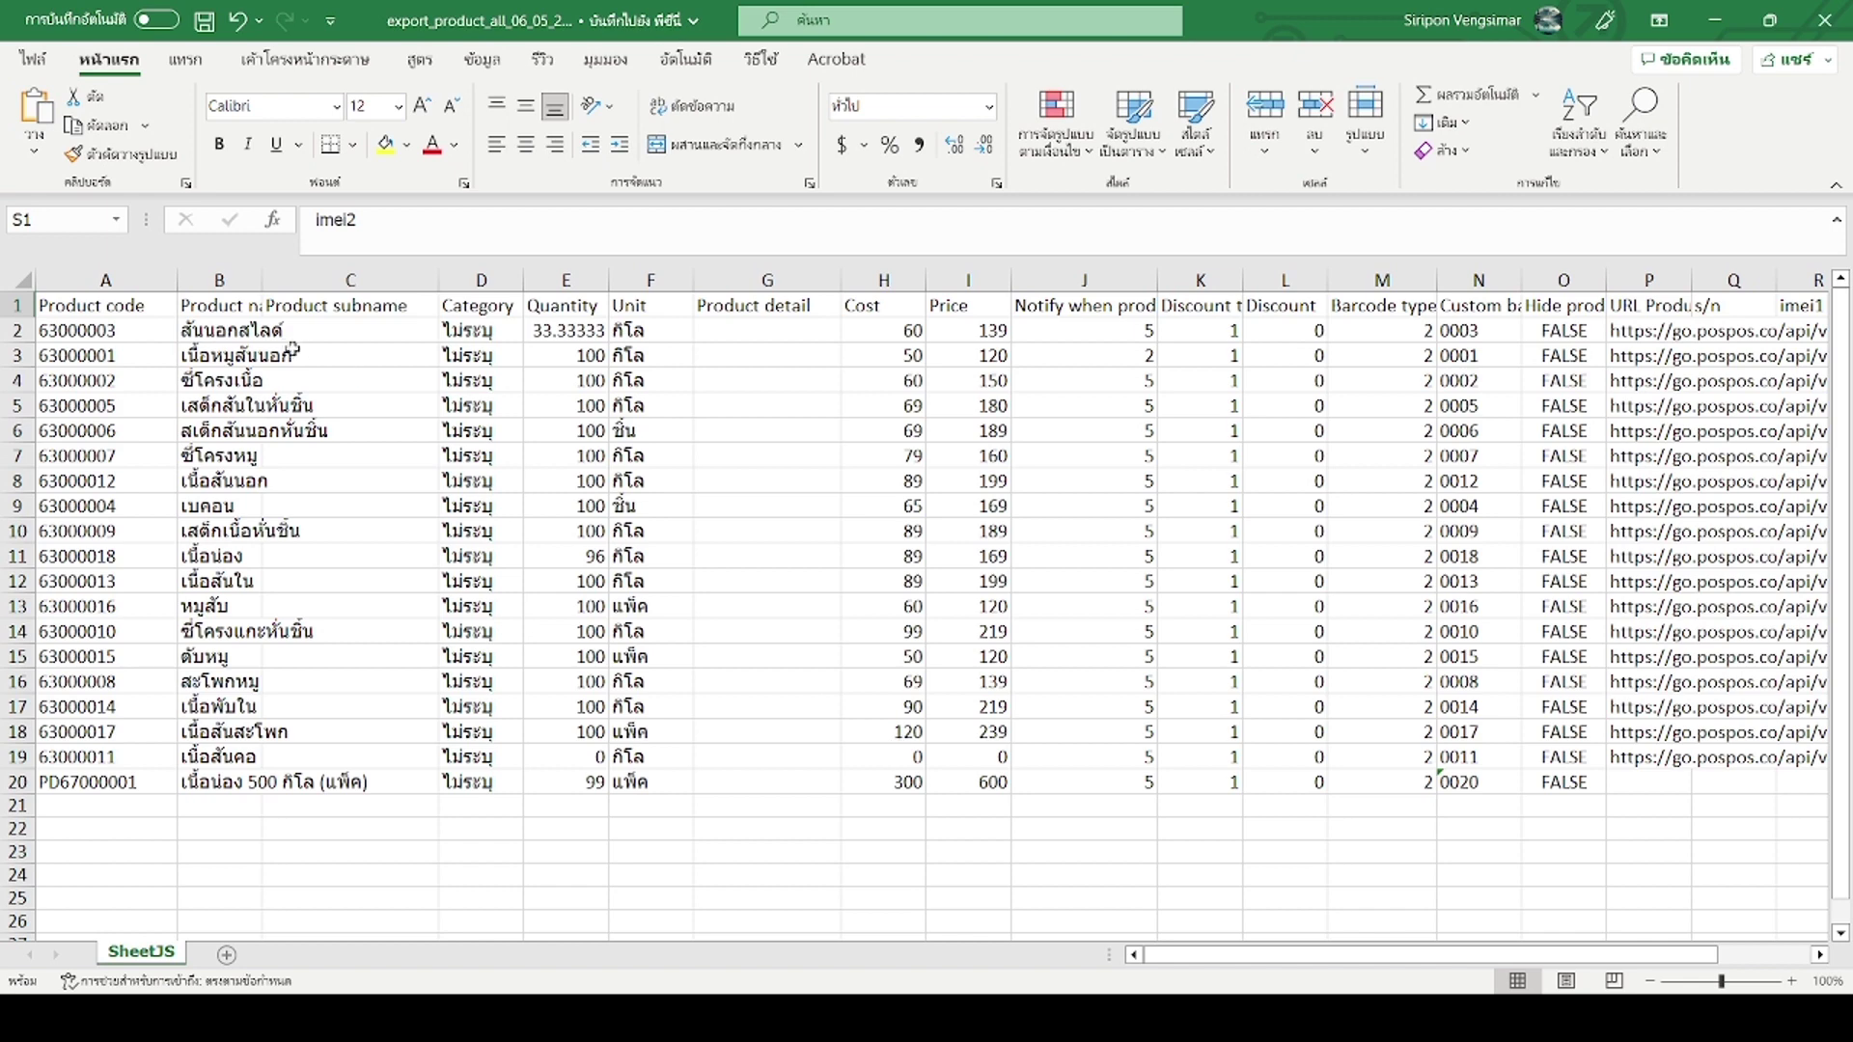
mouse_move(234, 333)
left_mouse_down()
mouse_move(229, 557)
mouse_move(275, 794)
mouse_move(298, 796)
left_mouse_up()
left_click(307, 823)
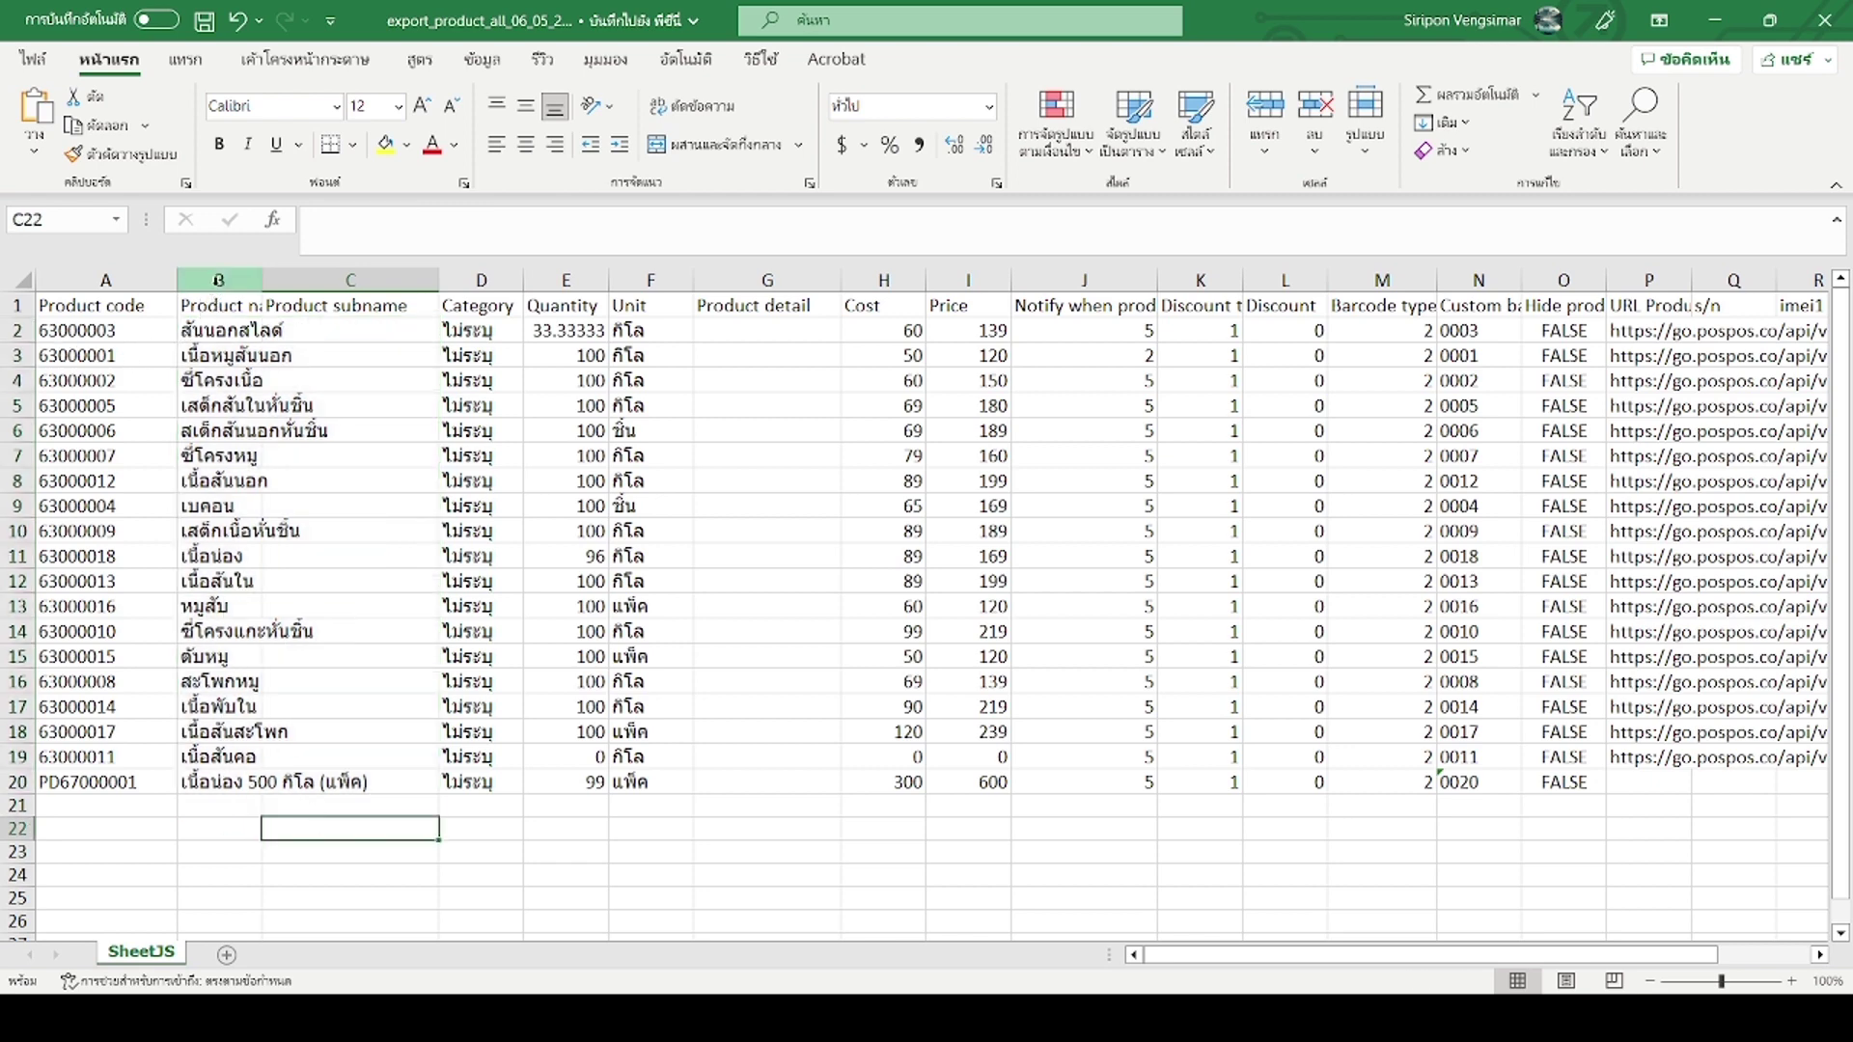
- Review the Product name, subname, Cost, Price, Discount and Barcode type columns across the header row
left_click(219, 279)
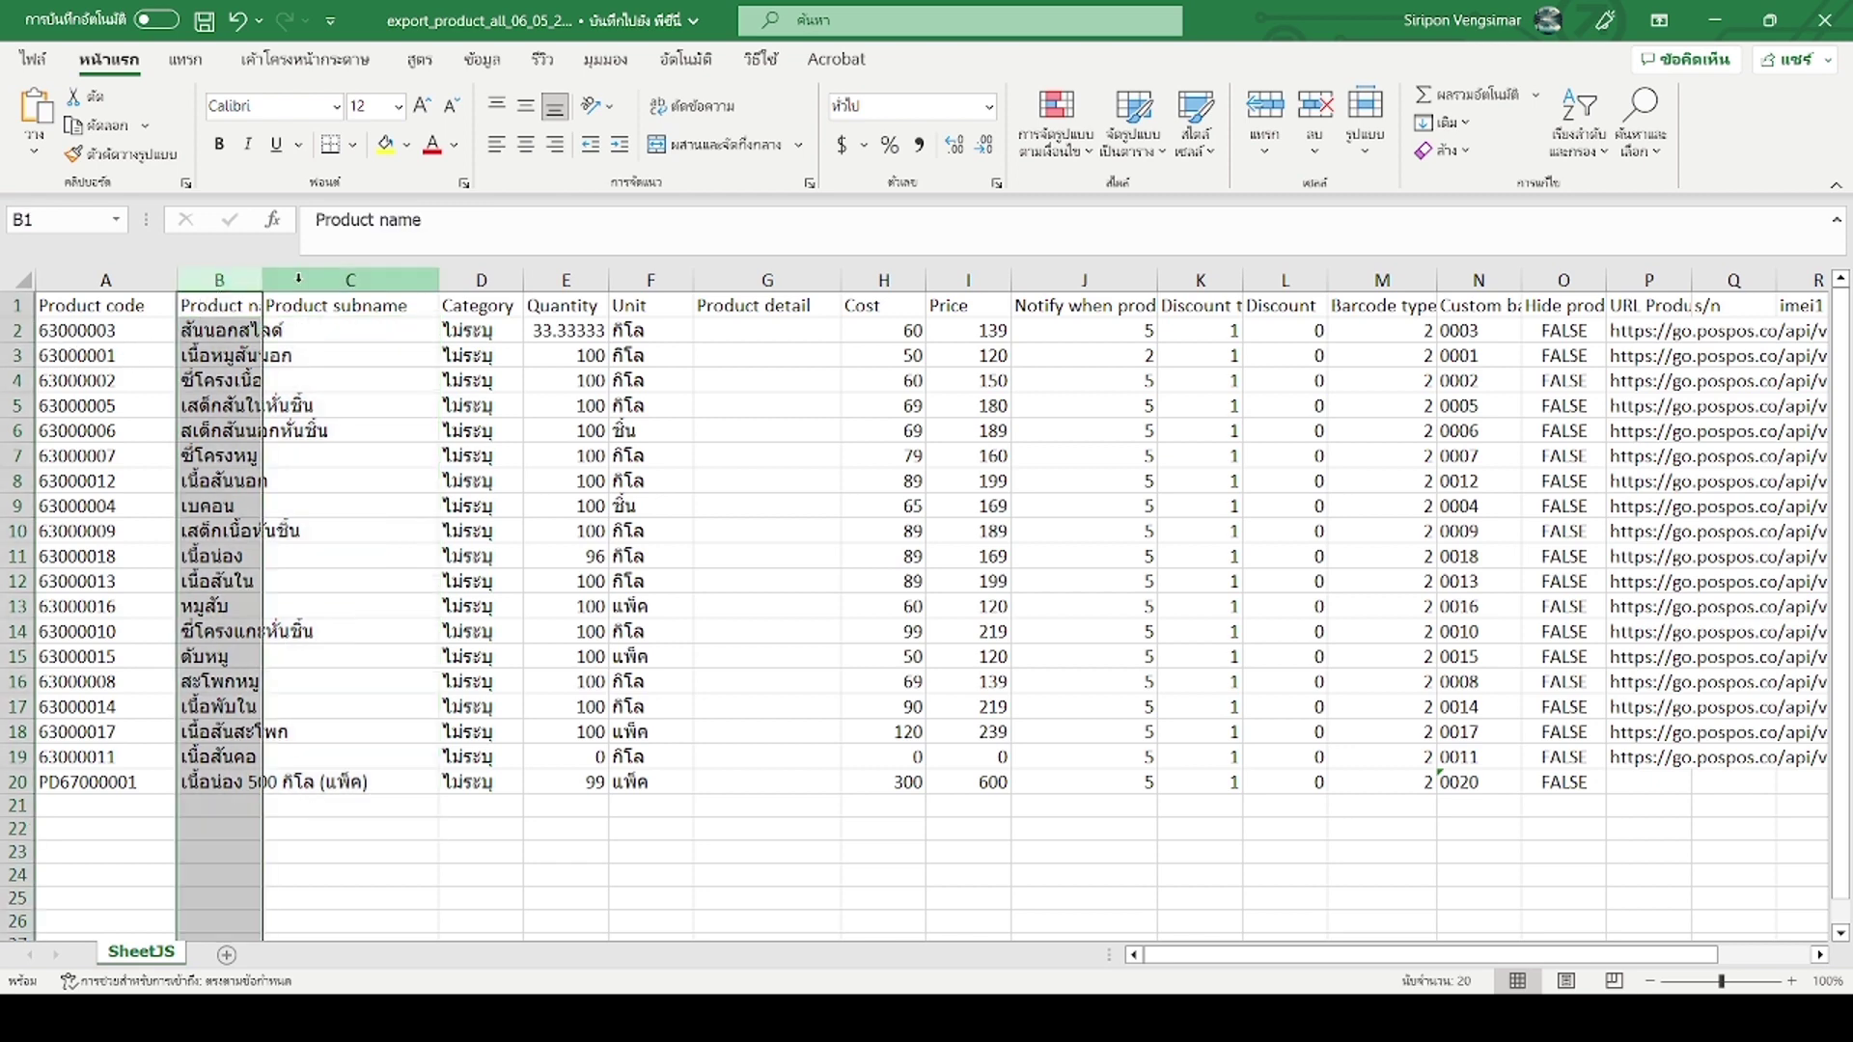
left_click(349, 279)
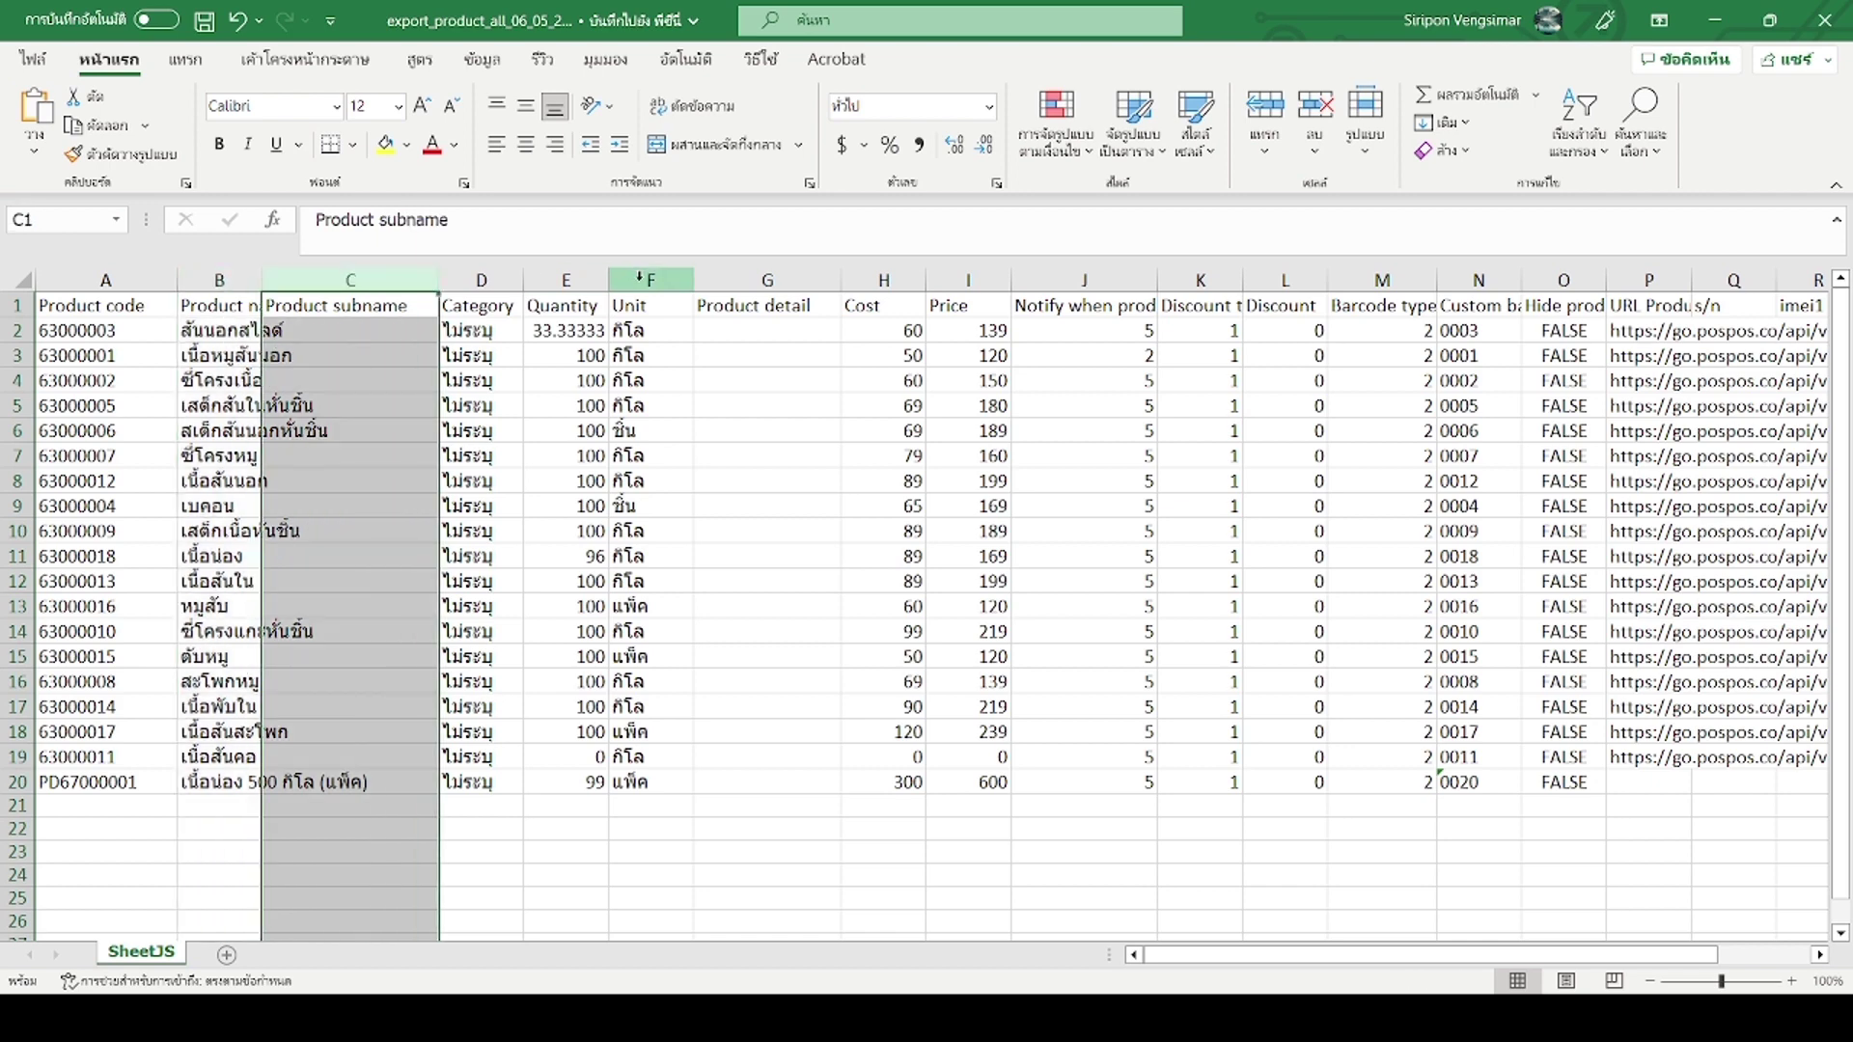
left_click(883, 280)
left_click(971, 279)
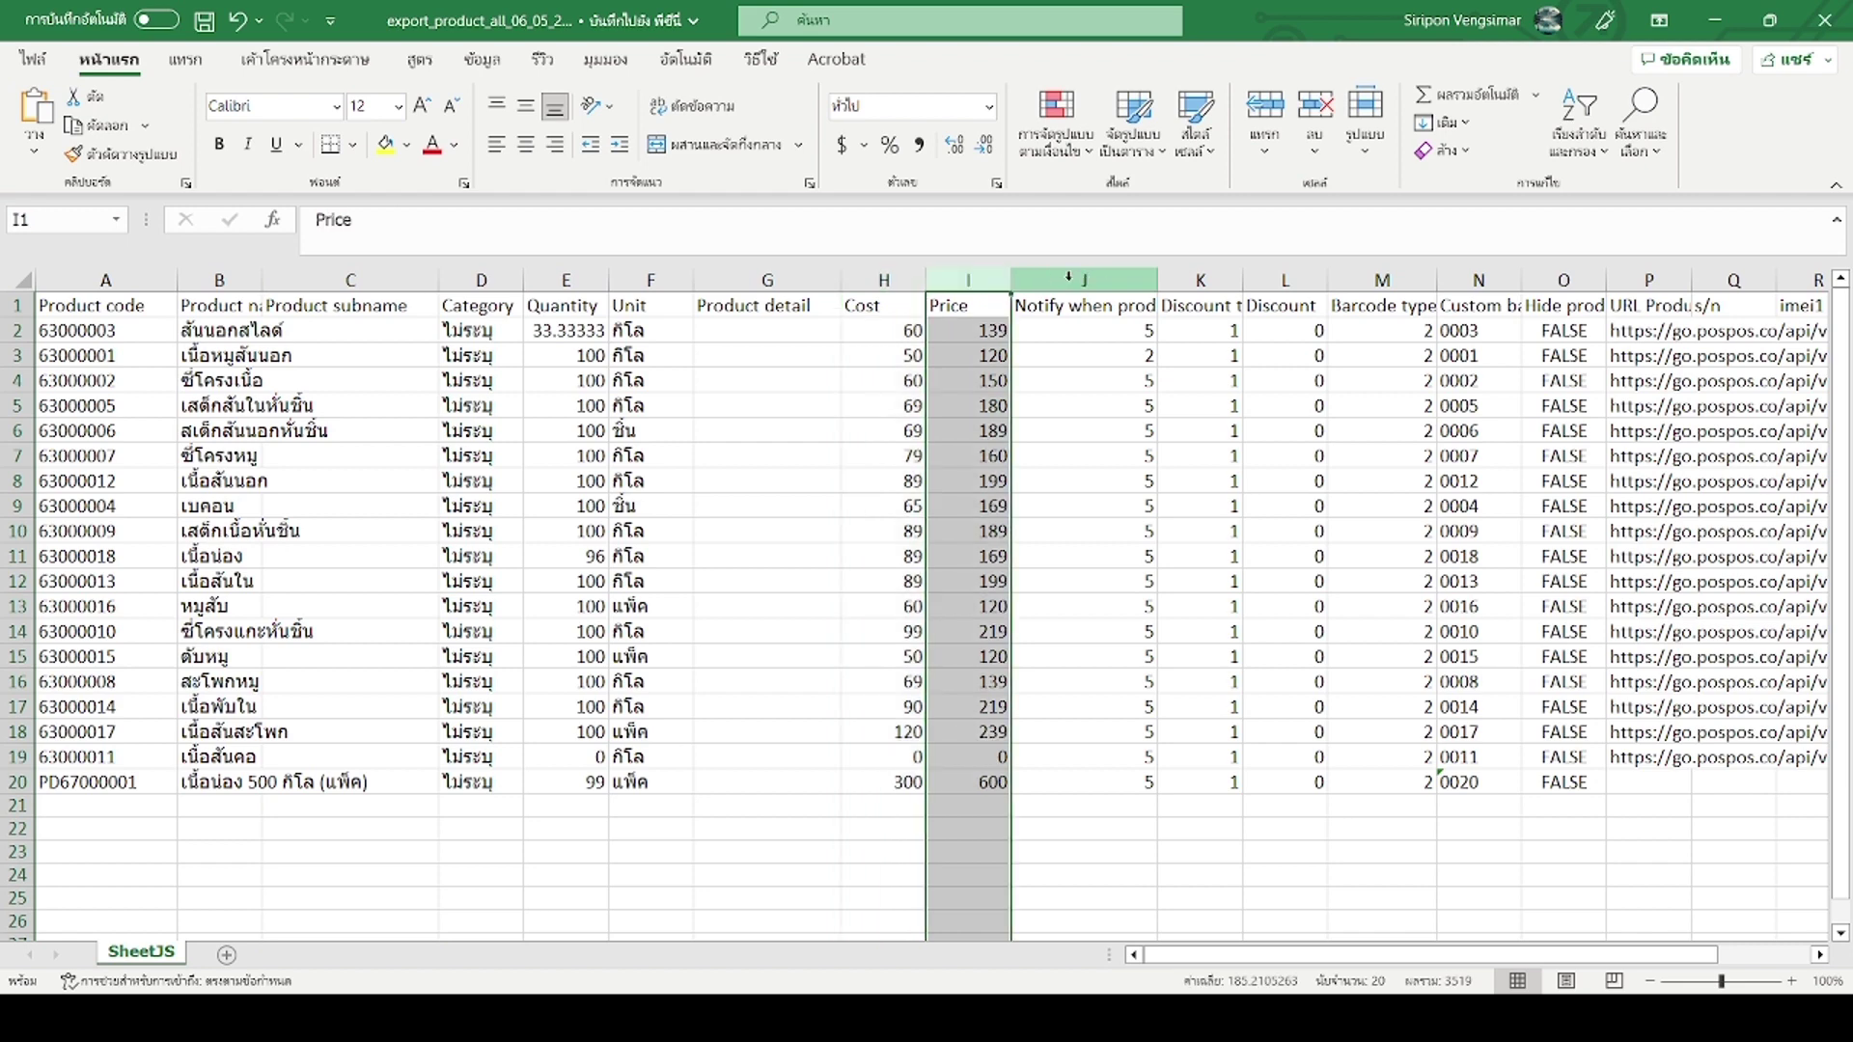
left_click(1074, 328)
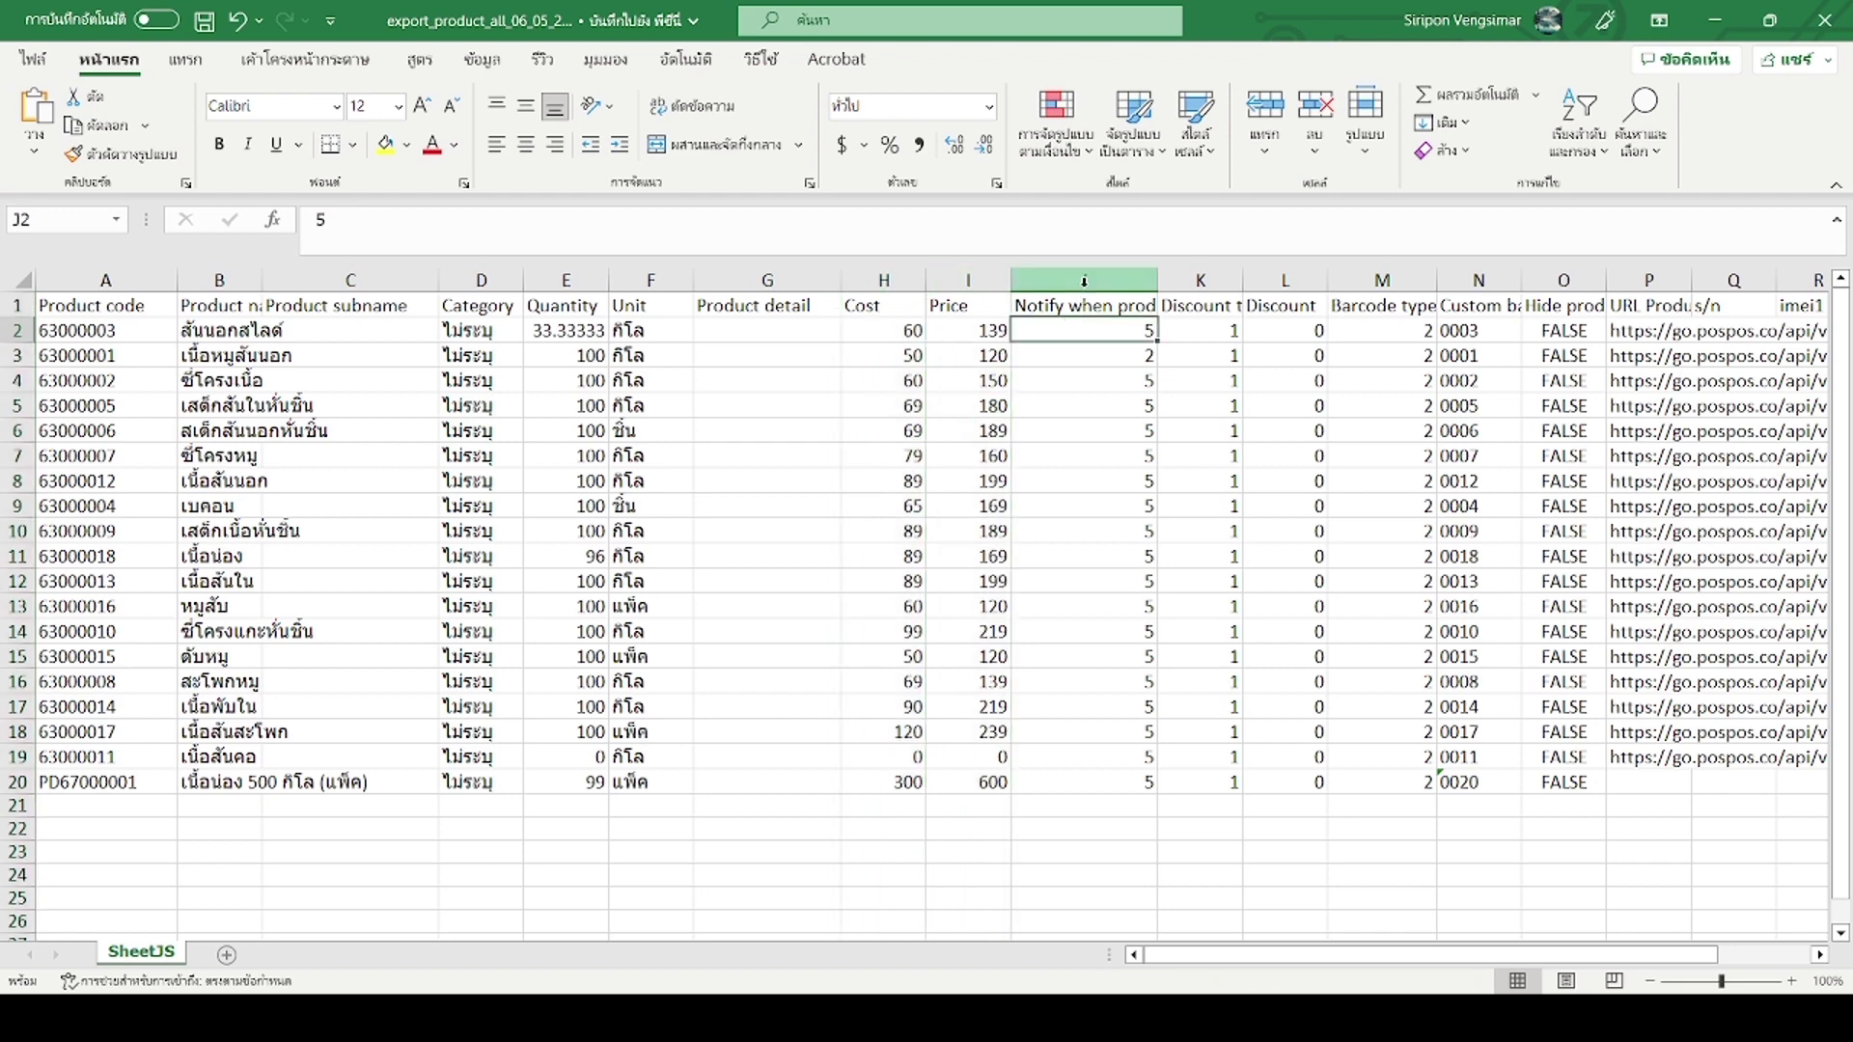
left_click(1295, 311)
left_click(1218, 307)
left_click(1381, 307)
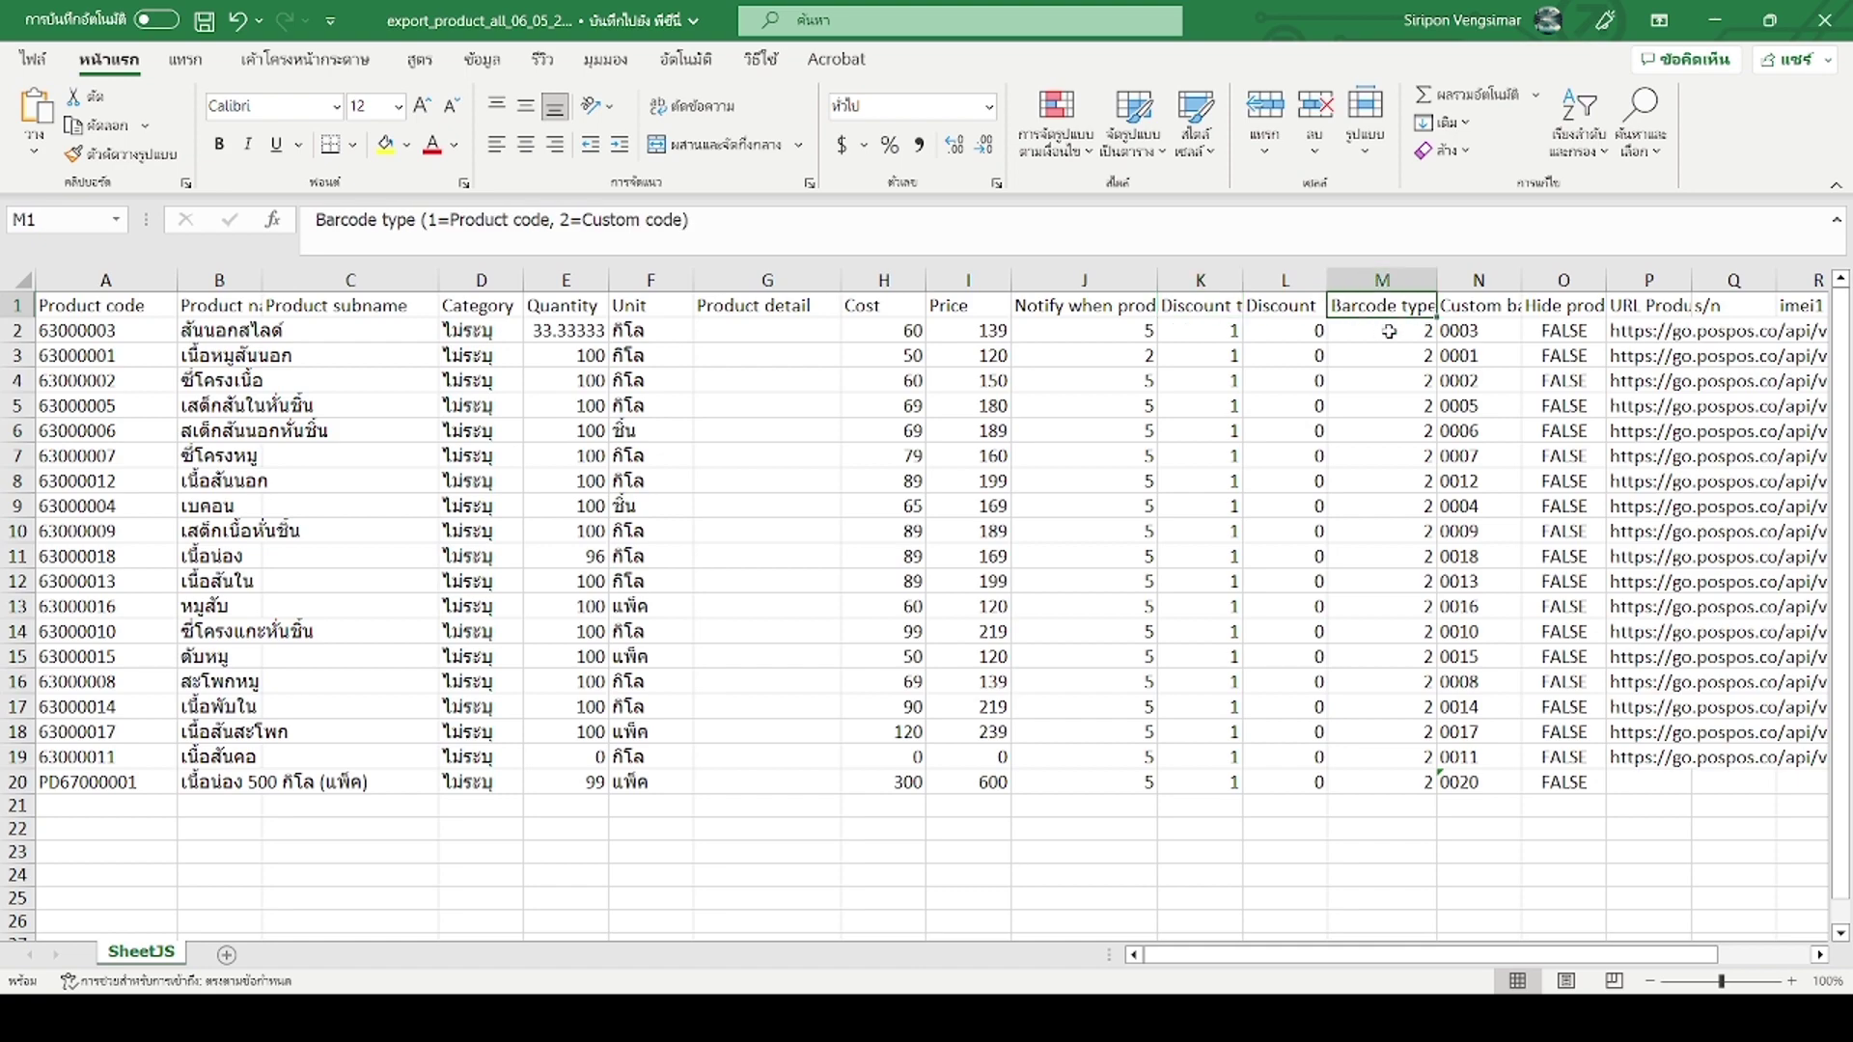
key("Right")
key("Right")
key("Right")
key("Right")
key("Right")
key("Right")
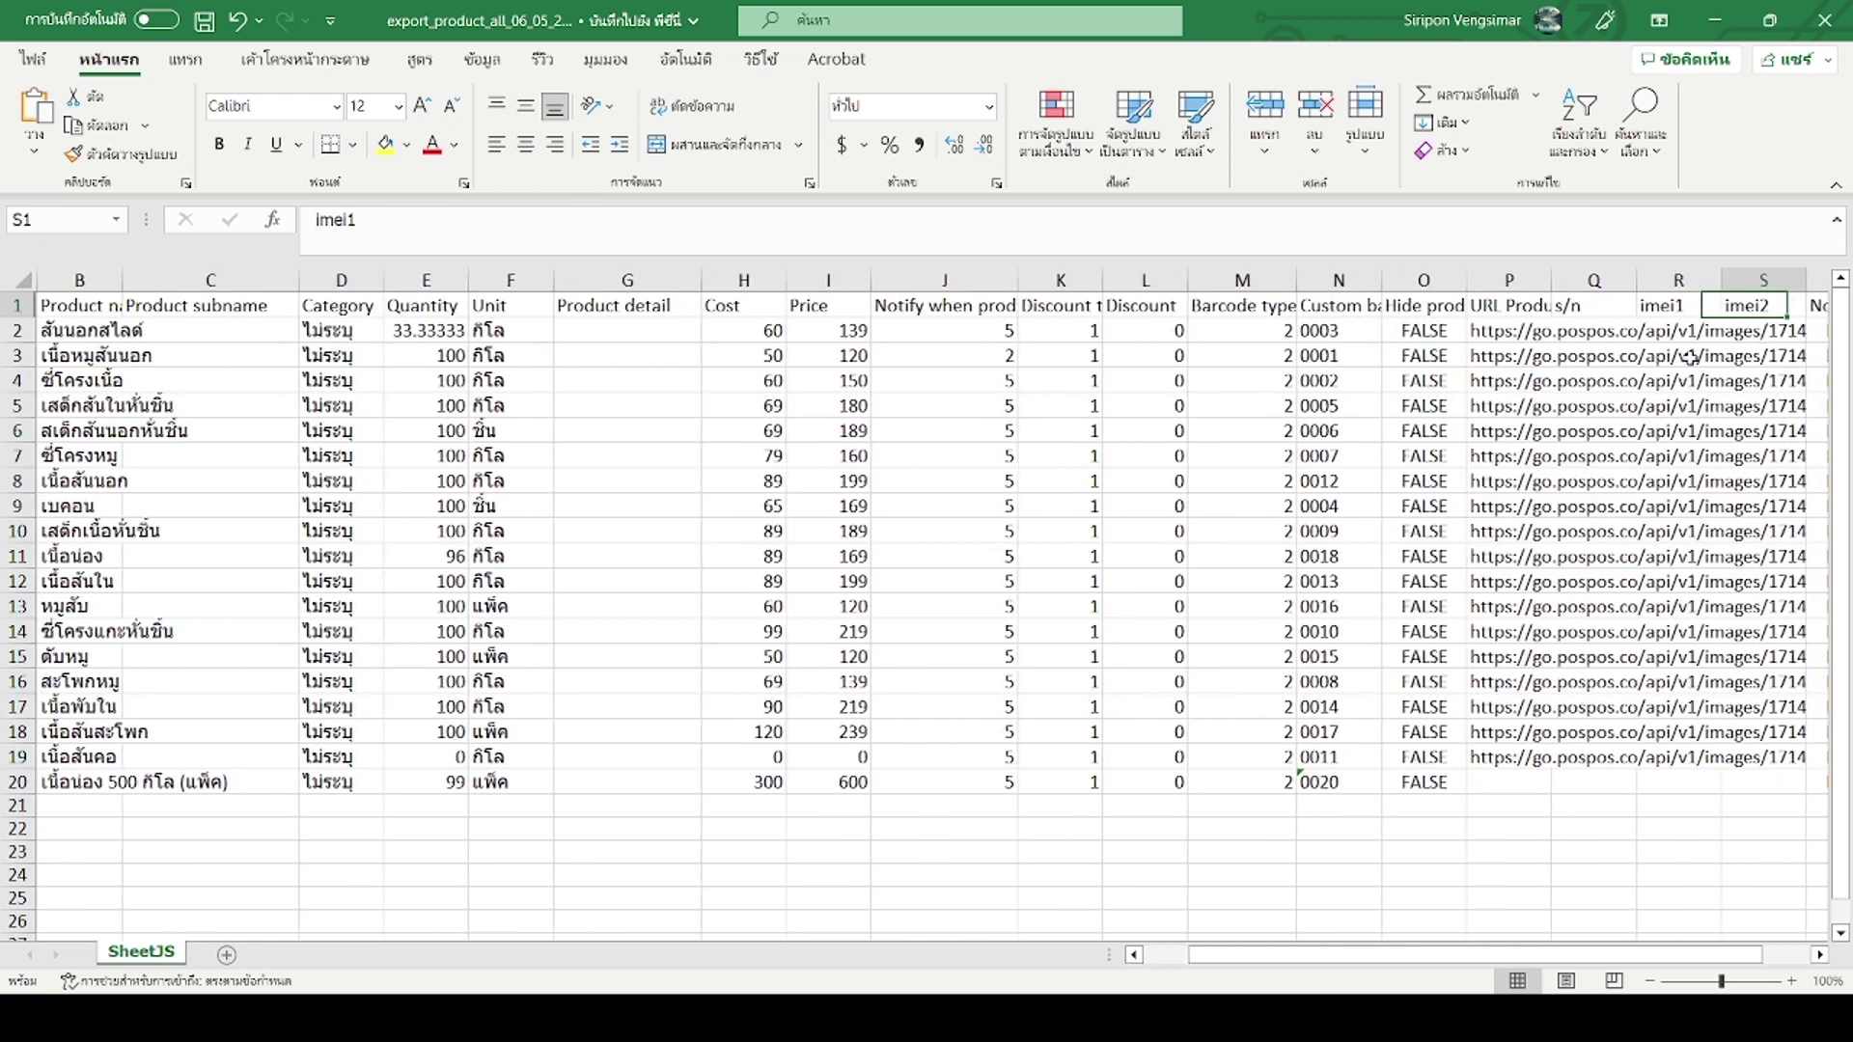
key("Right")
key("Right")
key("Right")
key("Right")
key("Right")
key("Right")
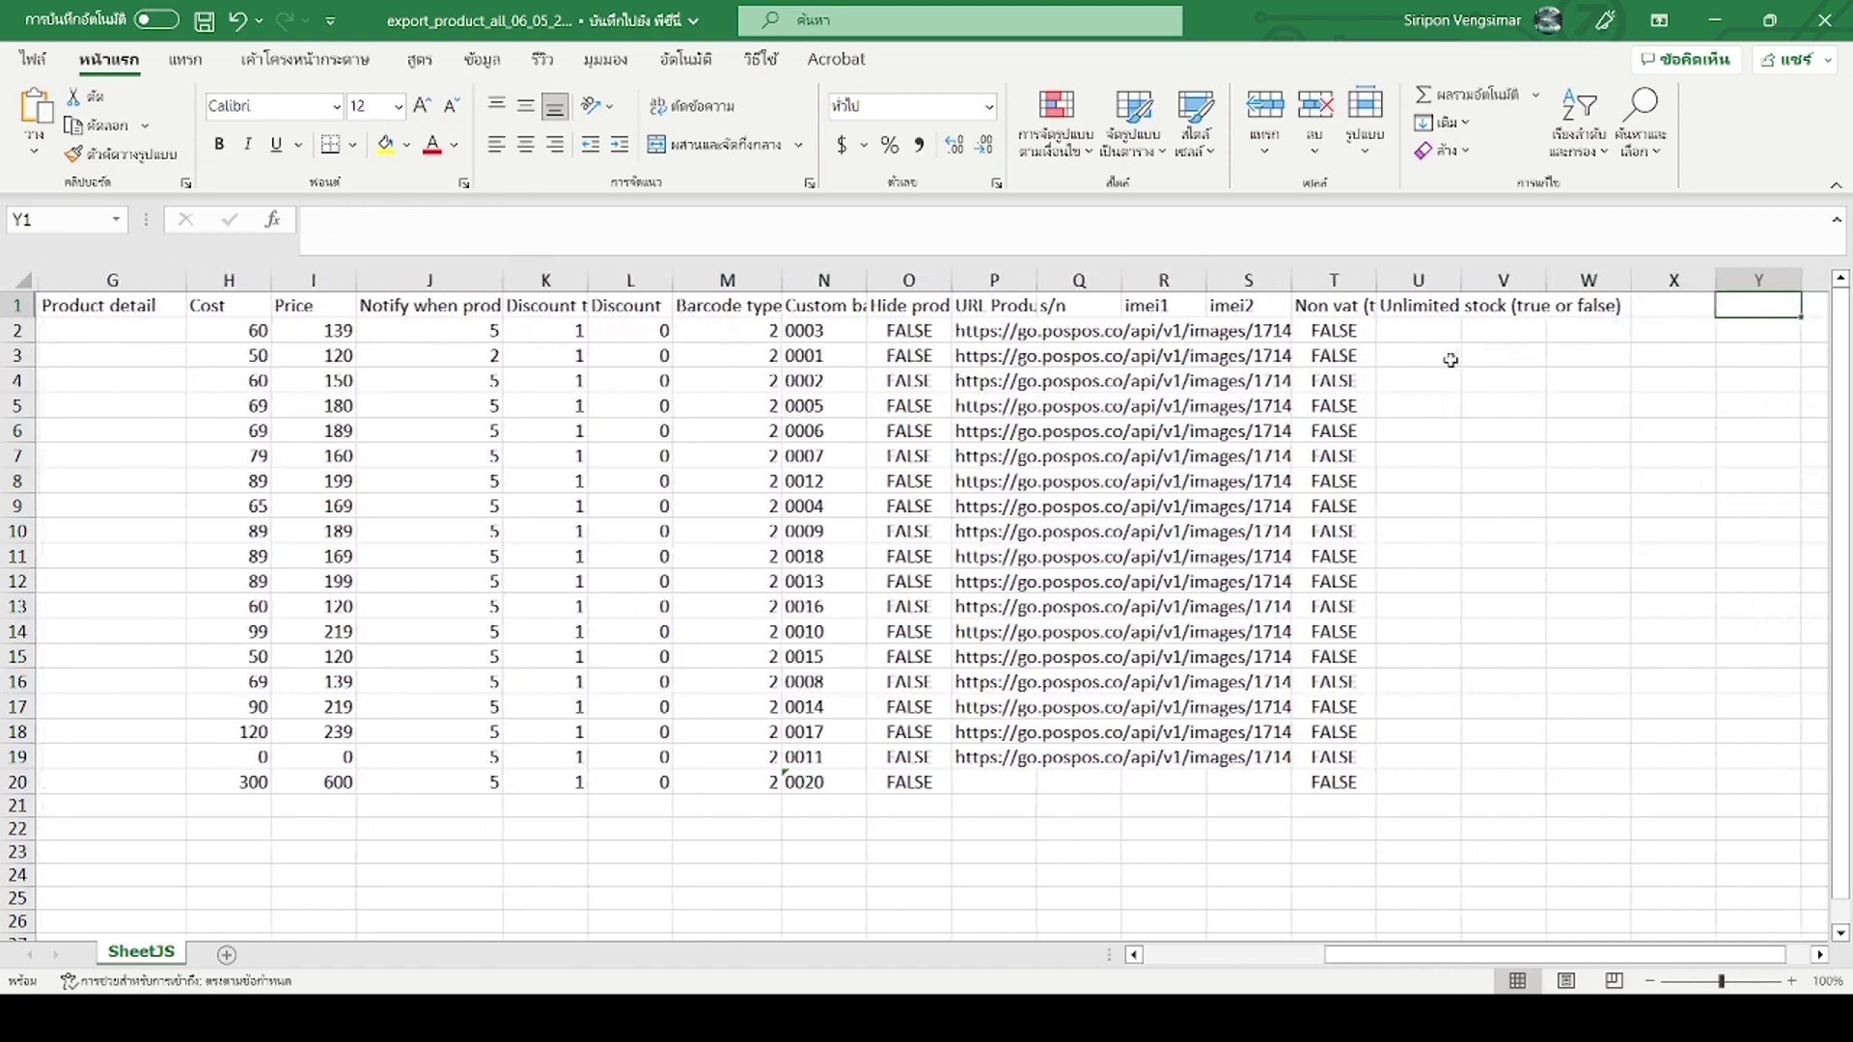
scroll(1451, 359, "right", 1)
key("Right")
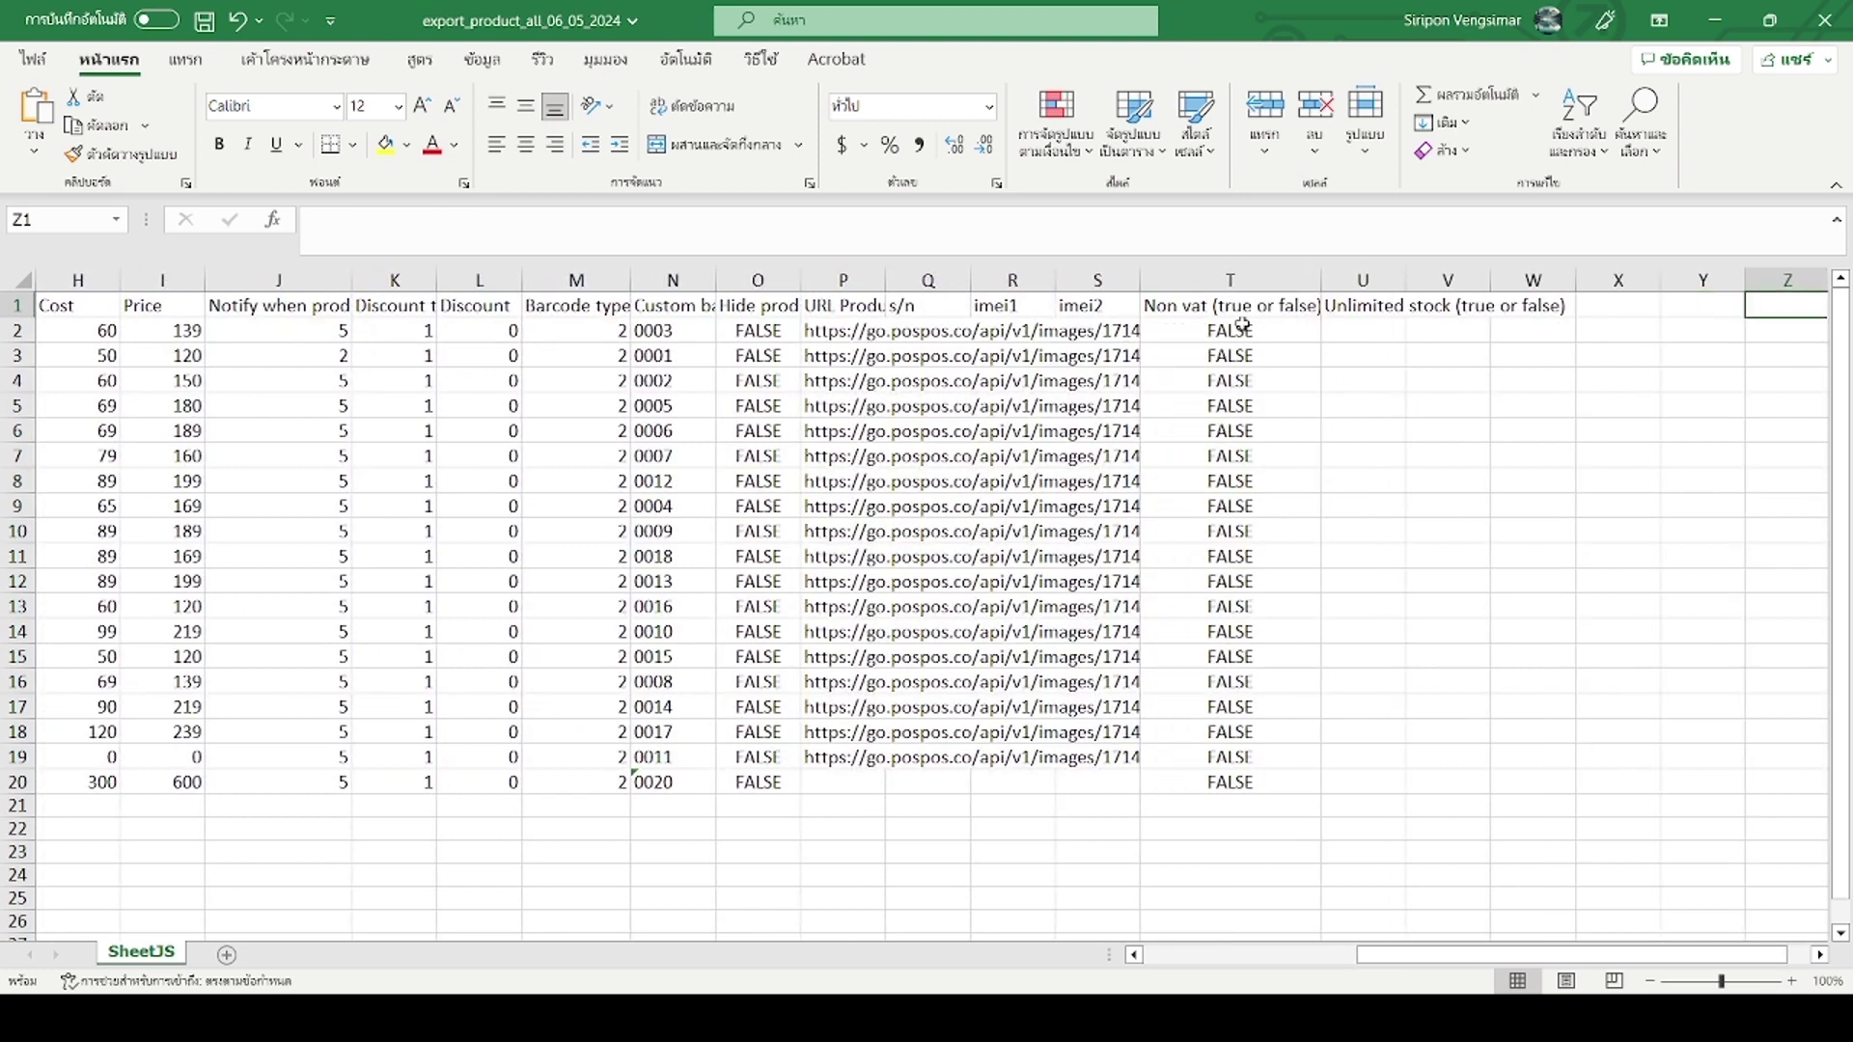
- Check the Non vat values and widen the Unlimited stock column to fit its heading
left_click(1243, 328)
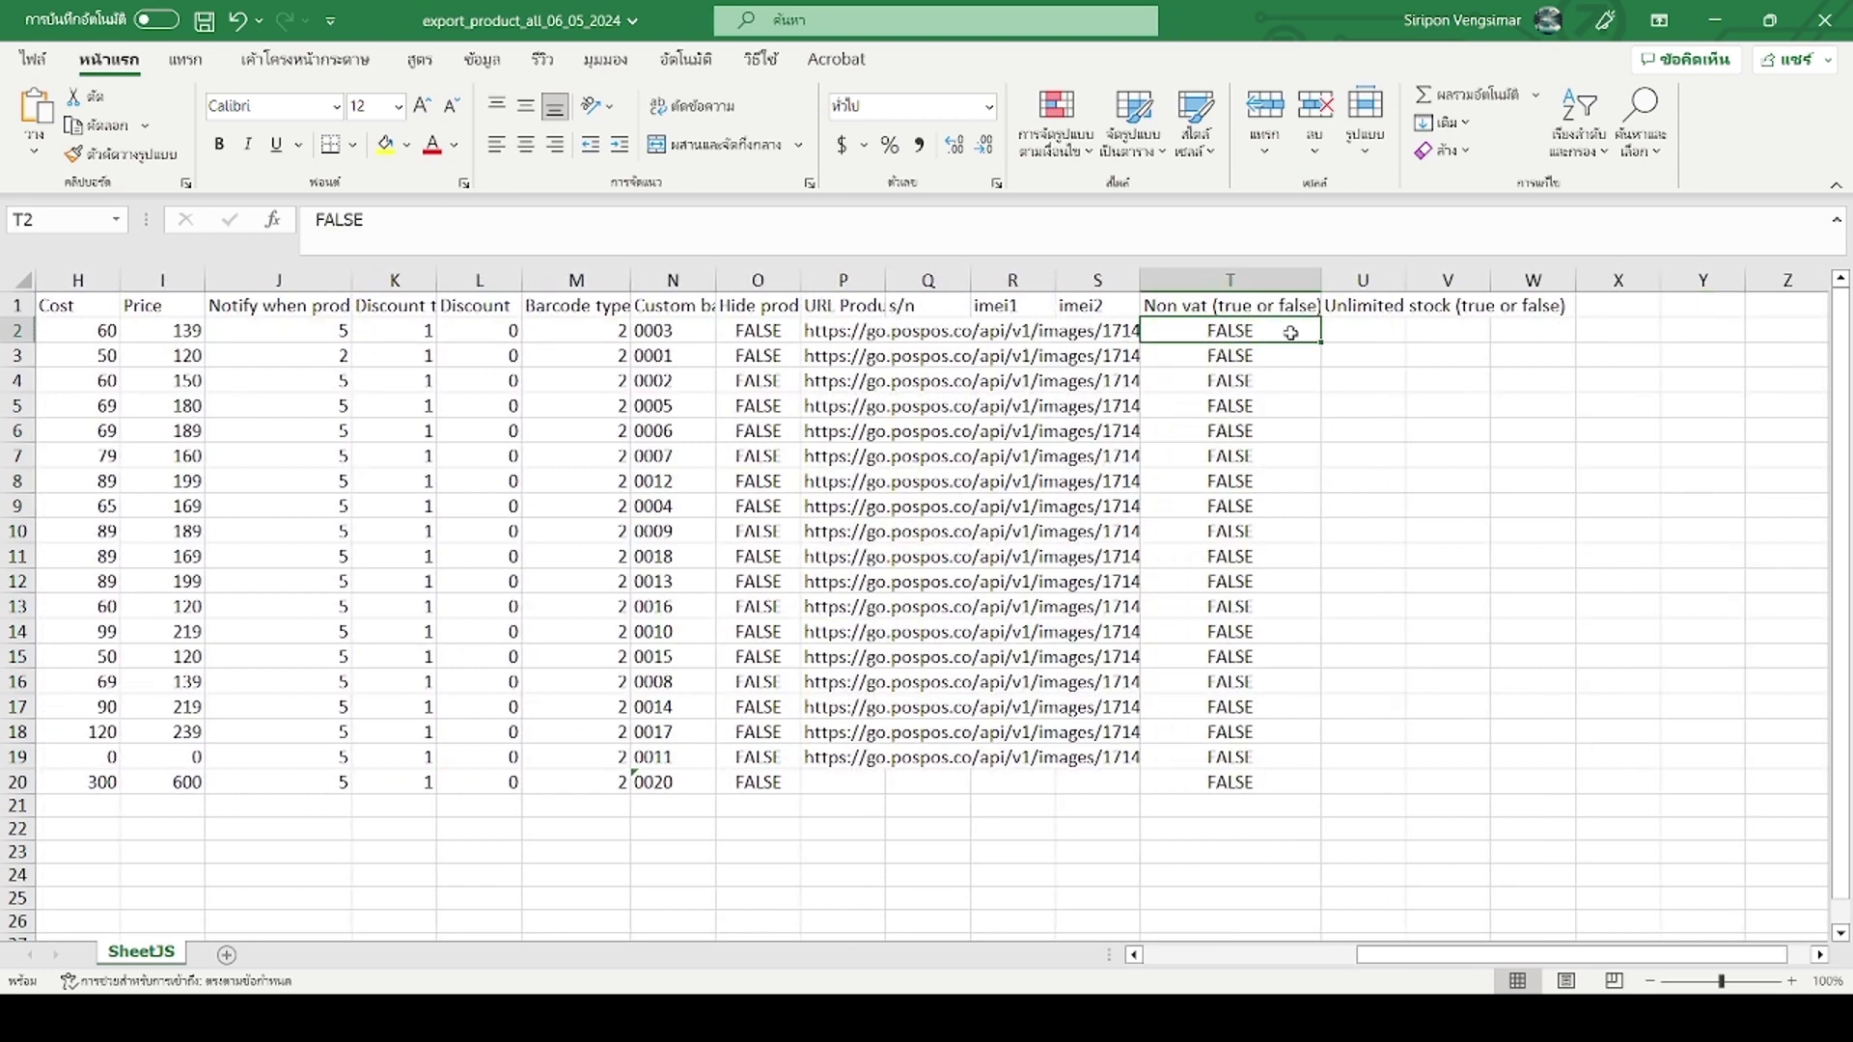
left_click(1274, 357)
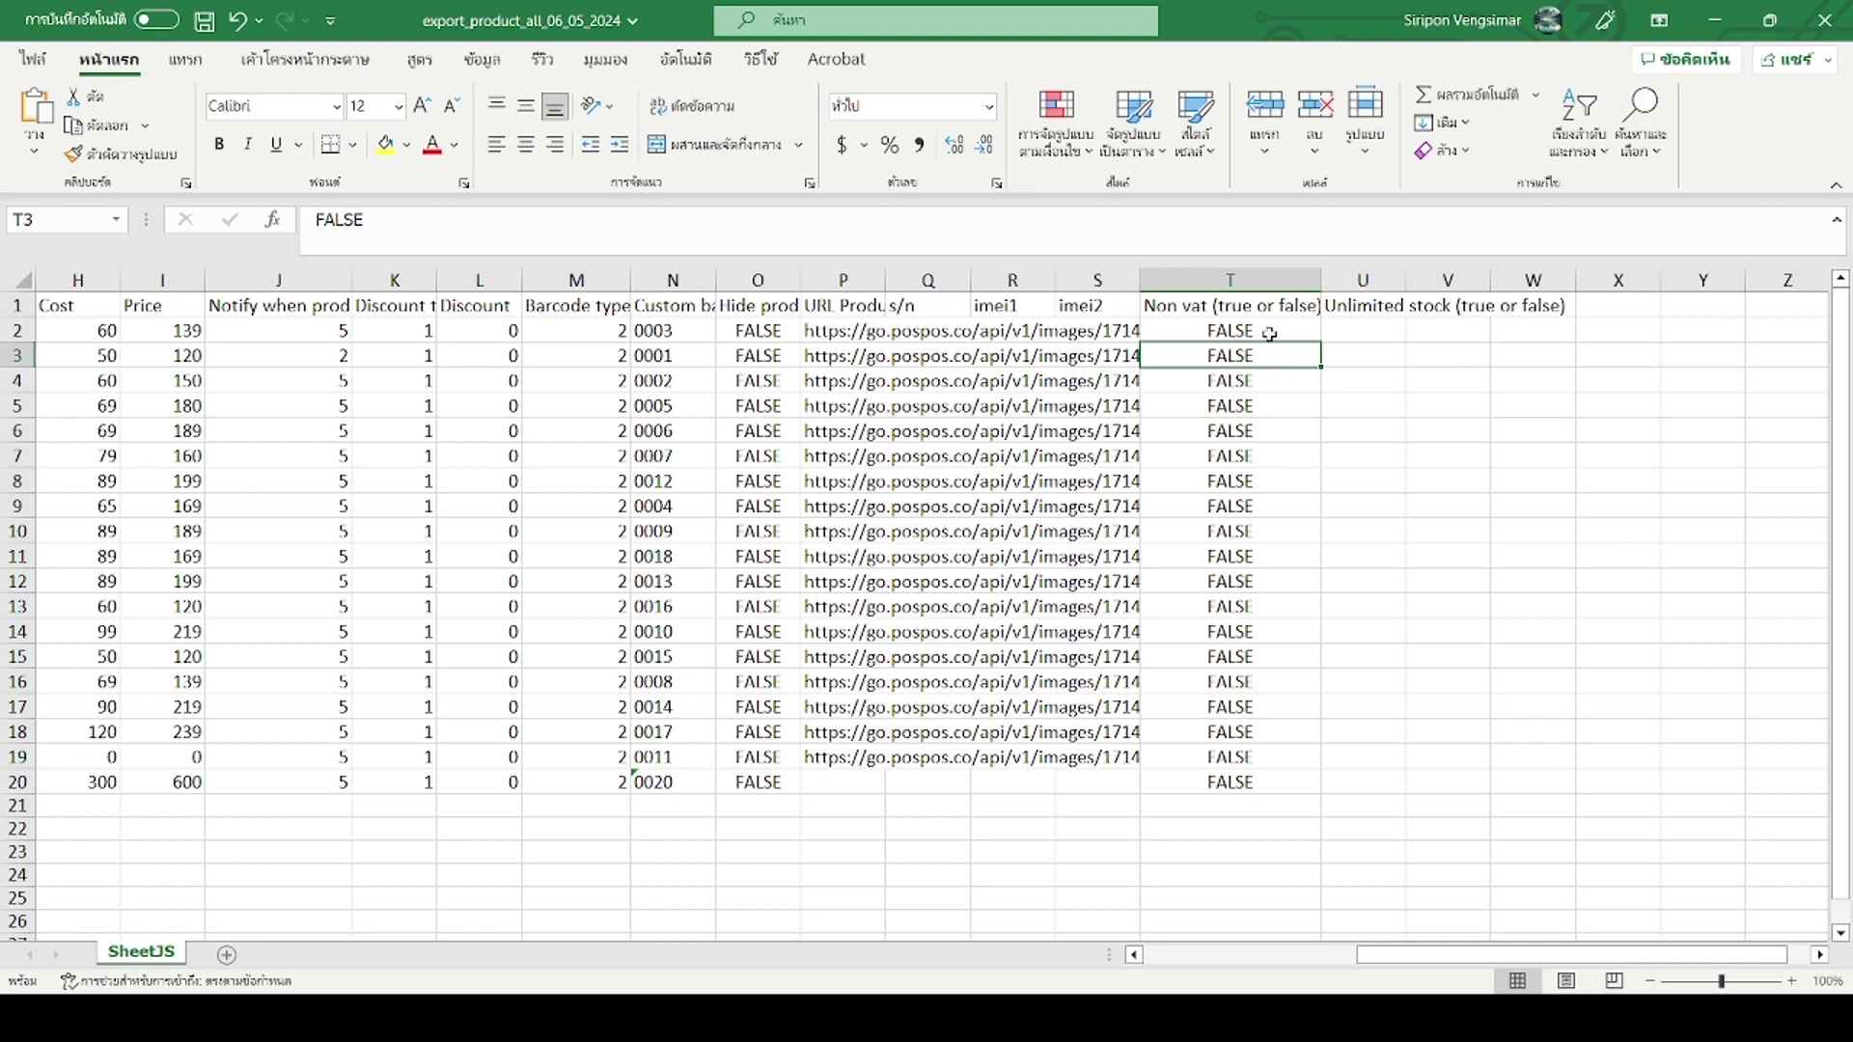
left_click(1270, 333)
left_click(1390, 333)
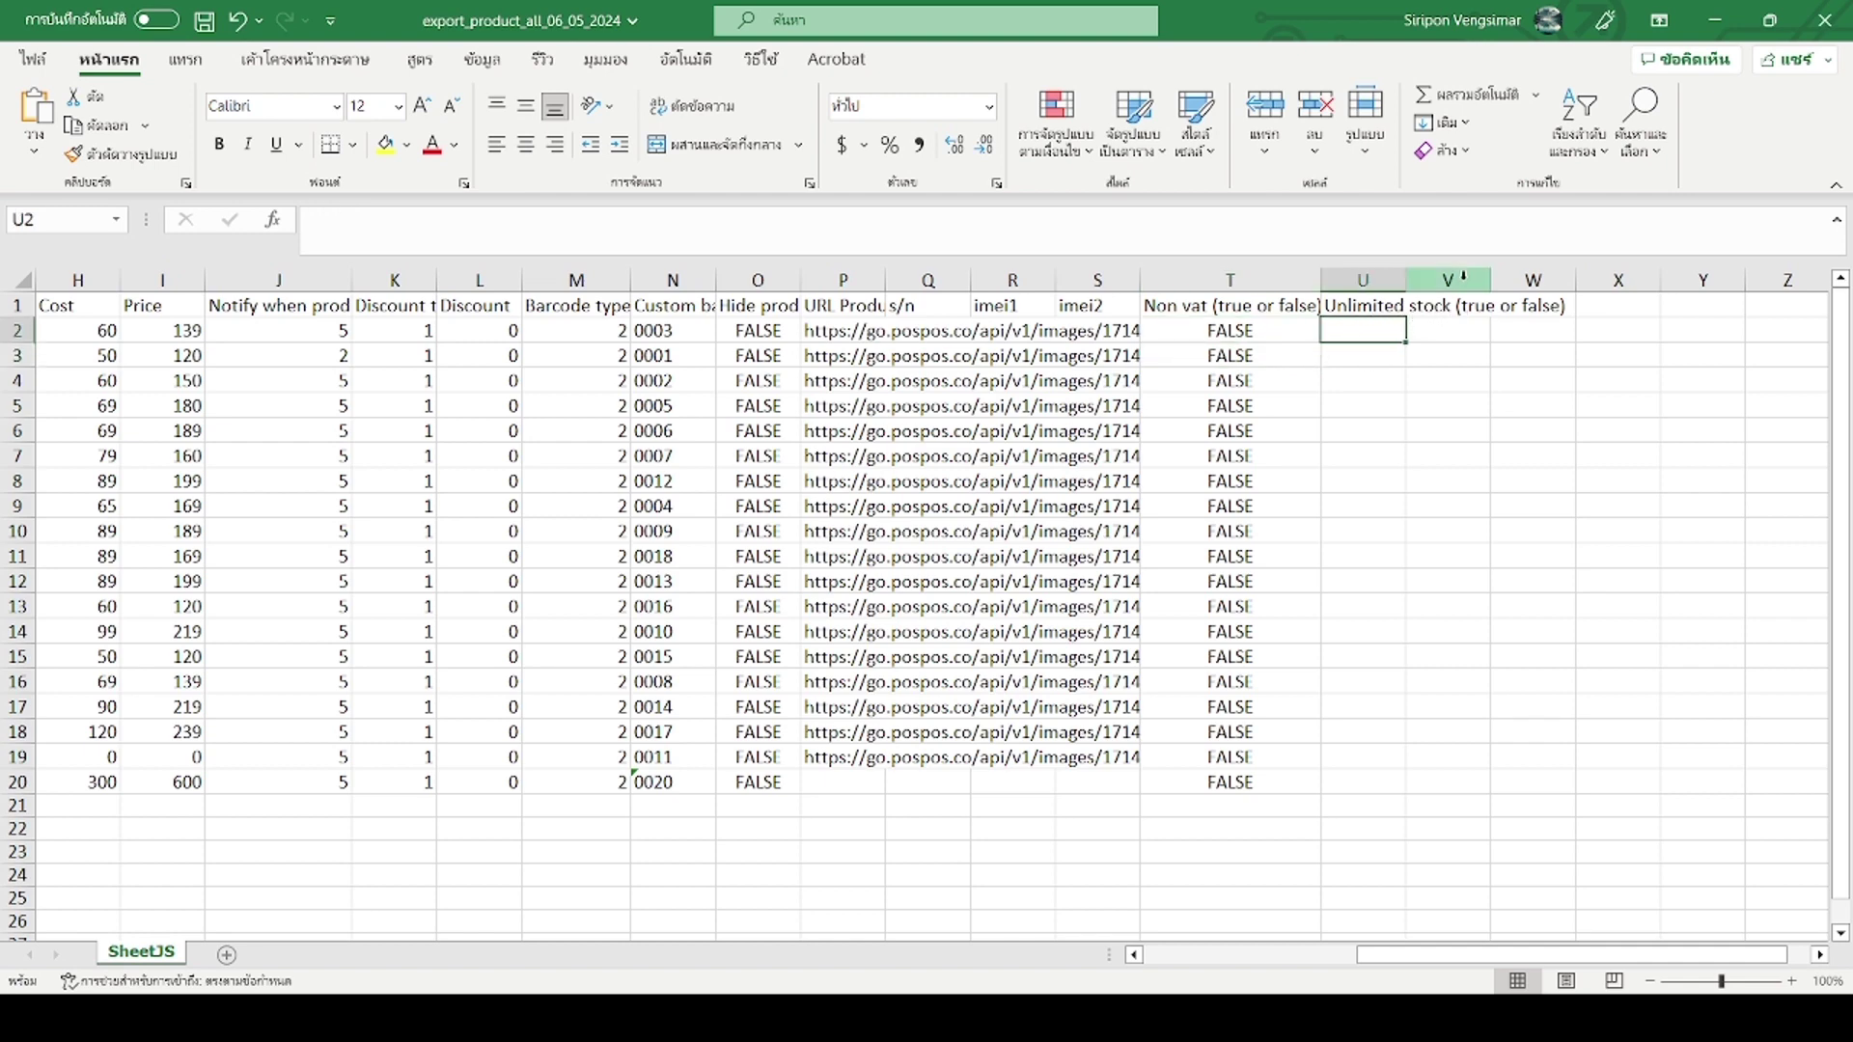
left_click_drag(1406, 280, 1469, 280)
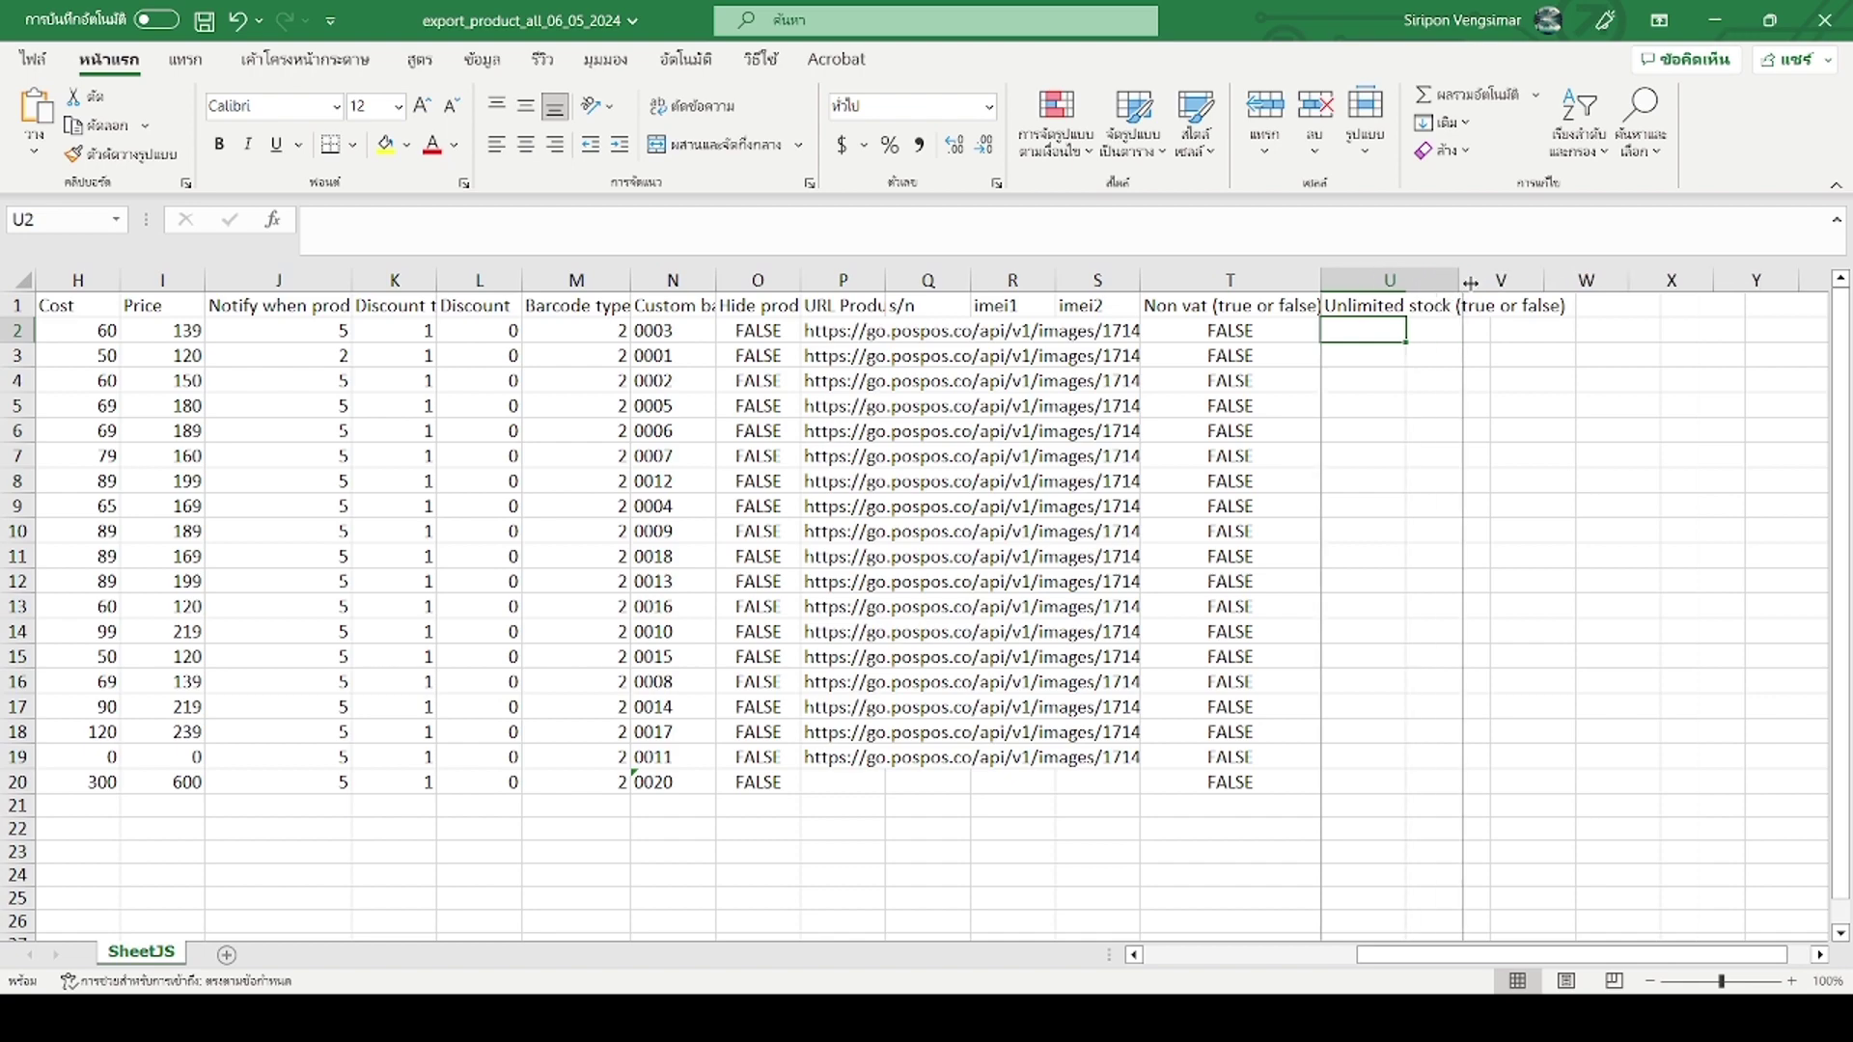
key("Left")
key("Left")
key("Left")
key("Left")
key("Left")
key("Left")
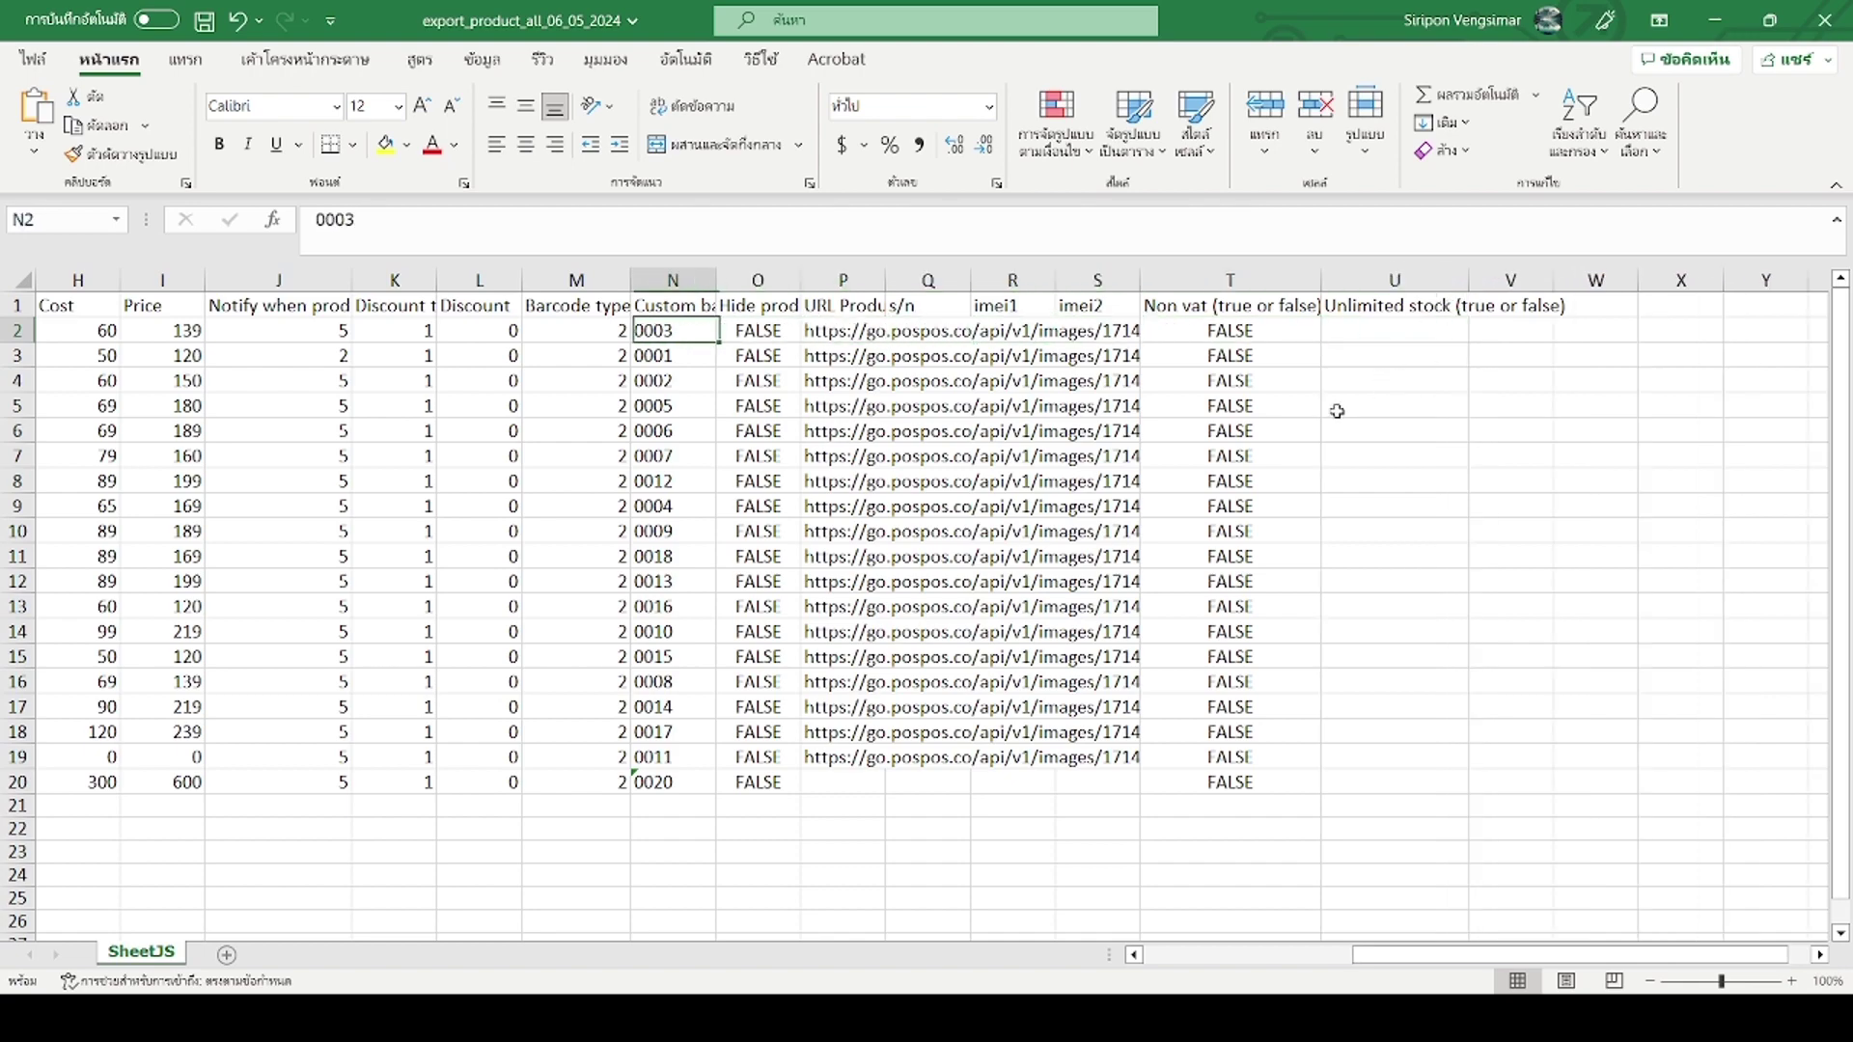
key("Left")
key("Left")
key("Left")
key("Left")
key("Left")
key("Left")
key("Left")
key("Left")
key("Left")
key("Left")
key("Left")
key("Left")
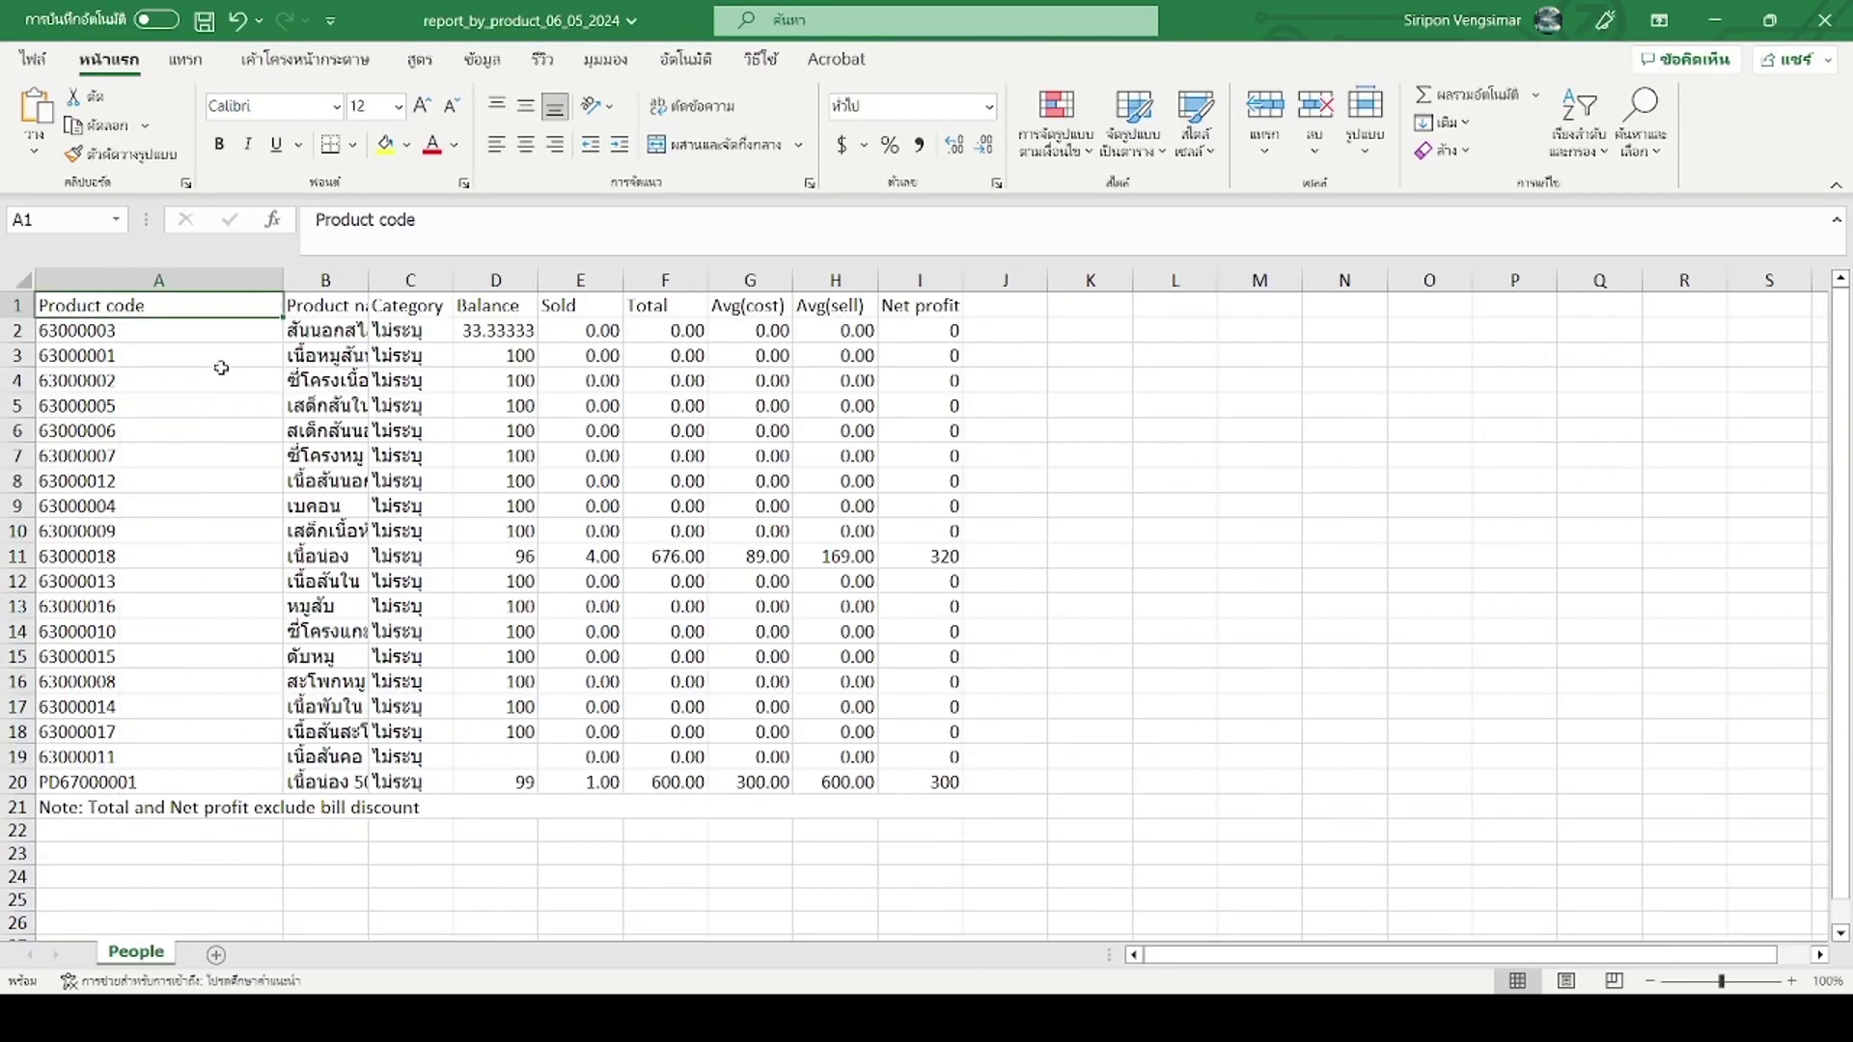
- Widen column B so the full product names are readable
left_click(300, 305)
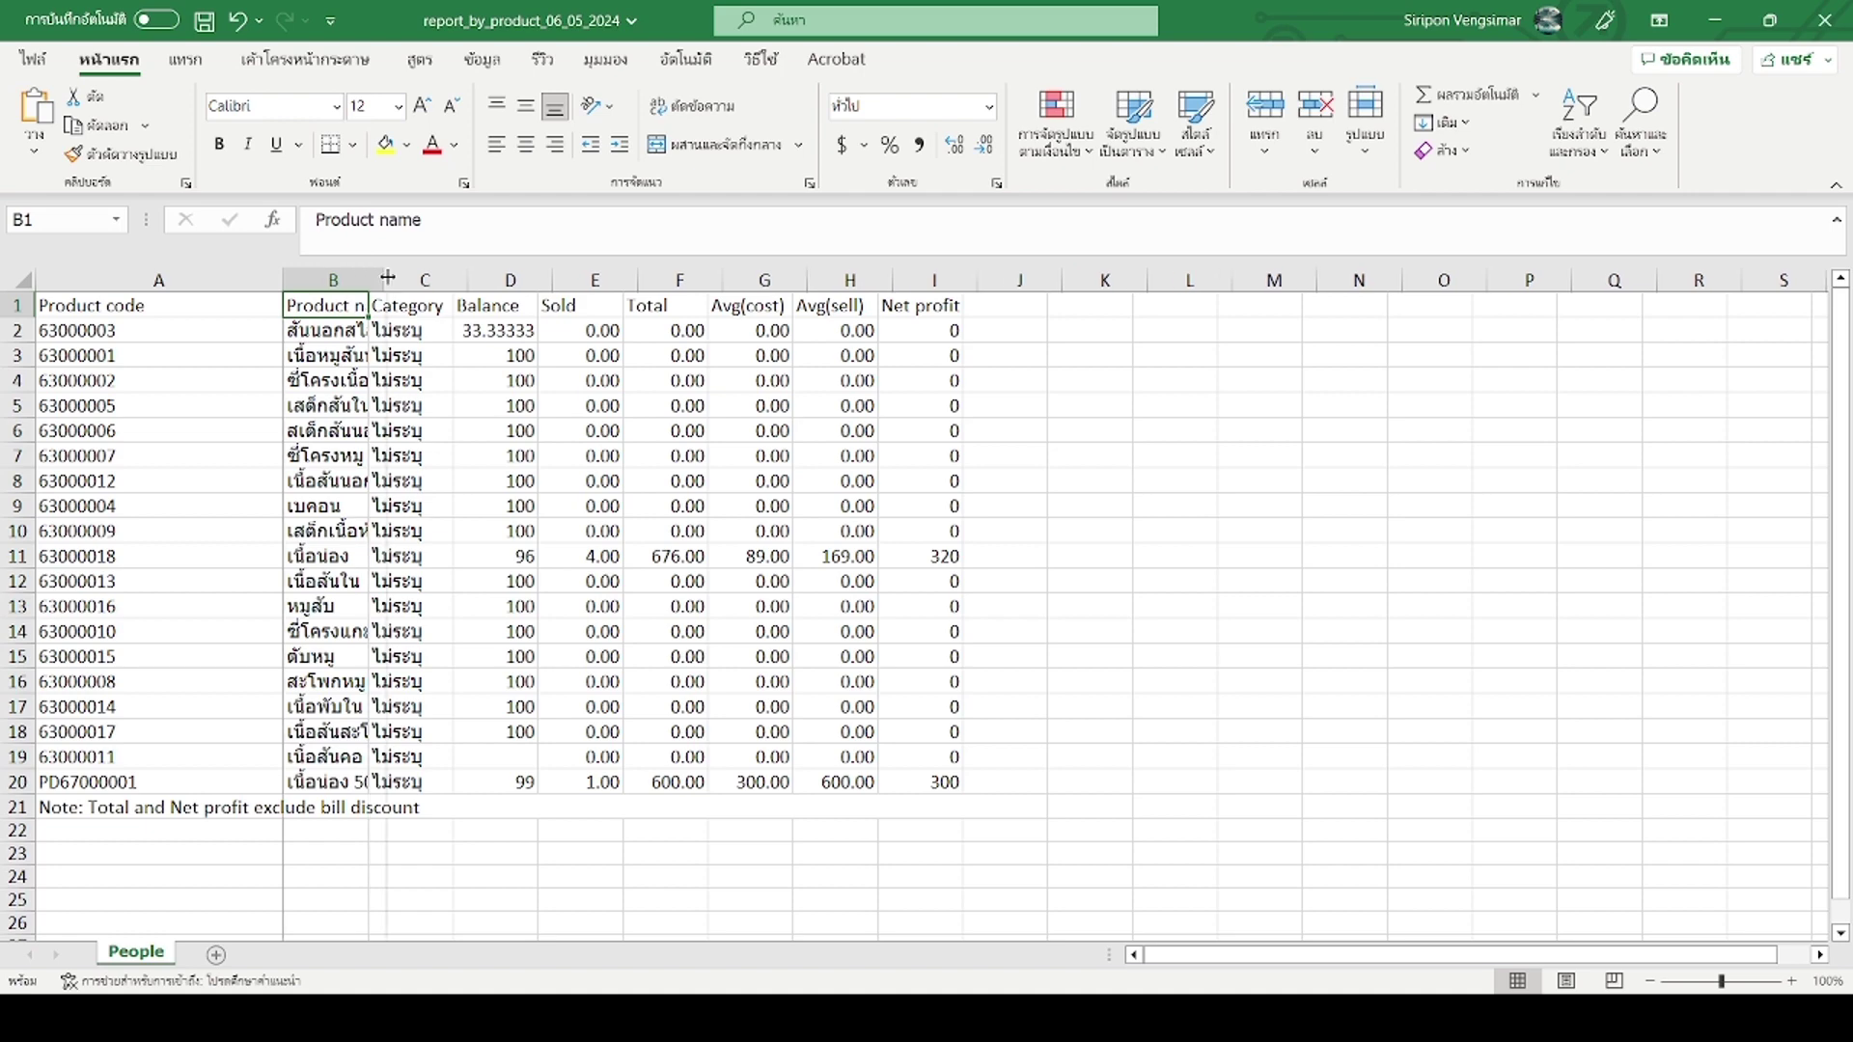
left_click_drag(366, 279, 405, 279)
left_click(432, 313)
- Select the Balance figures and the Sold to Net profit range to read their totals
left_click(513, 305)
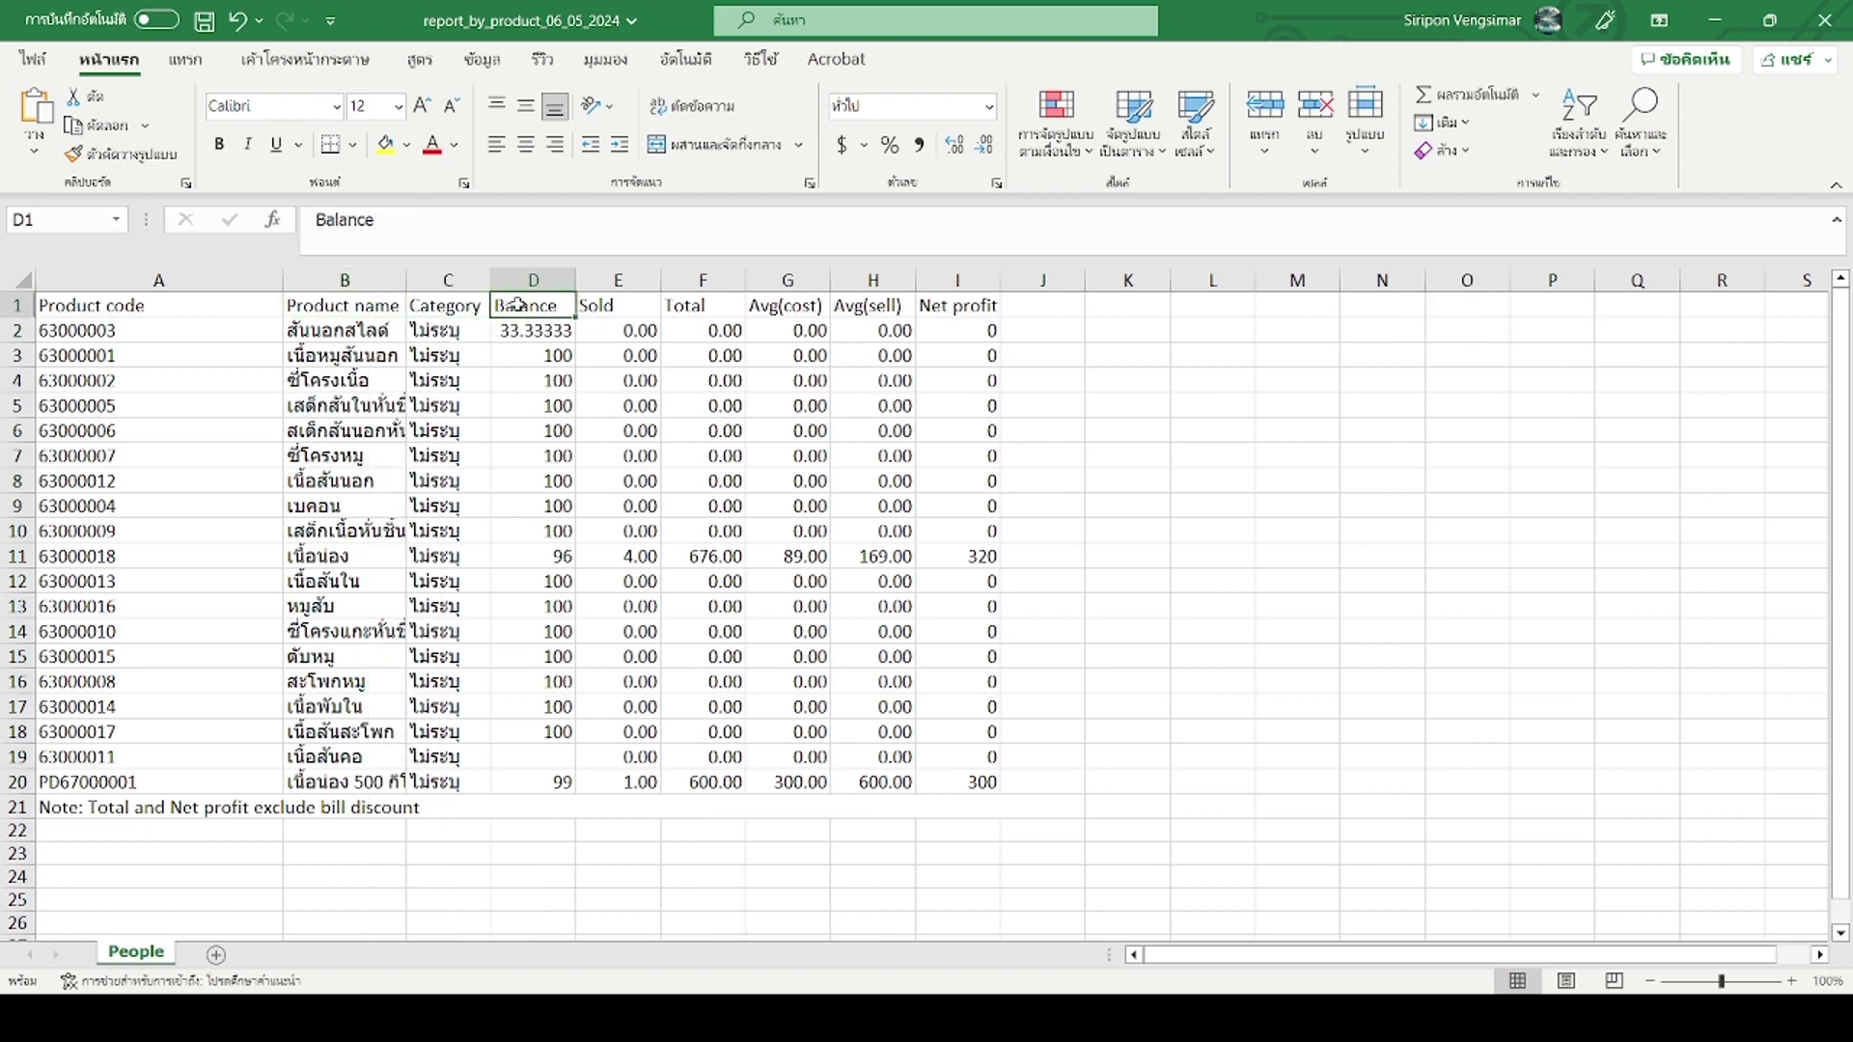
left_click_drag(538, 309, 519, 781)
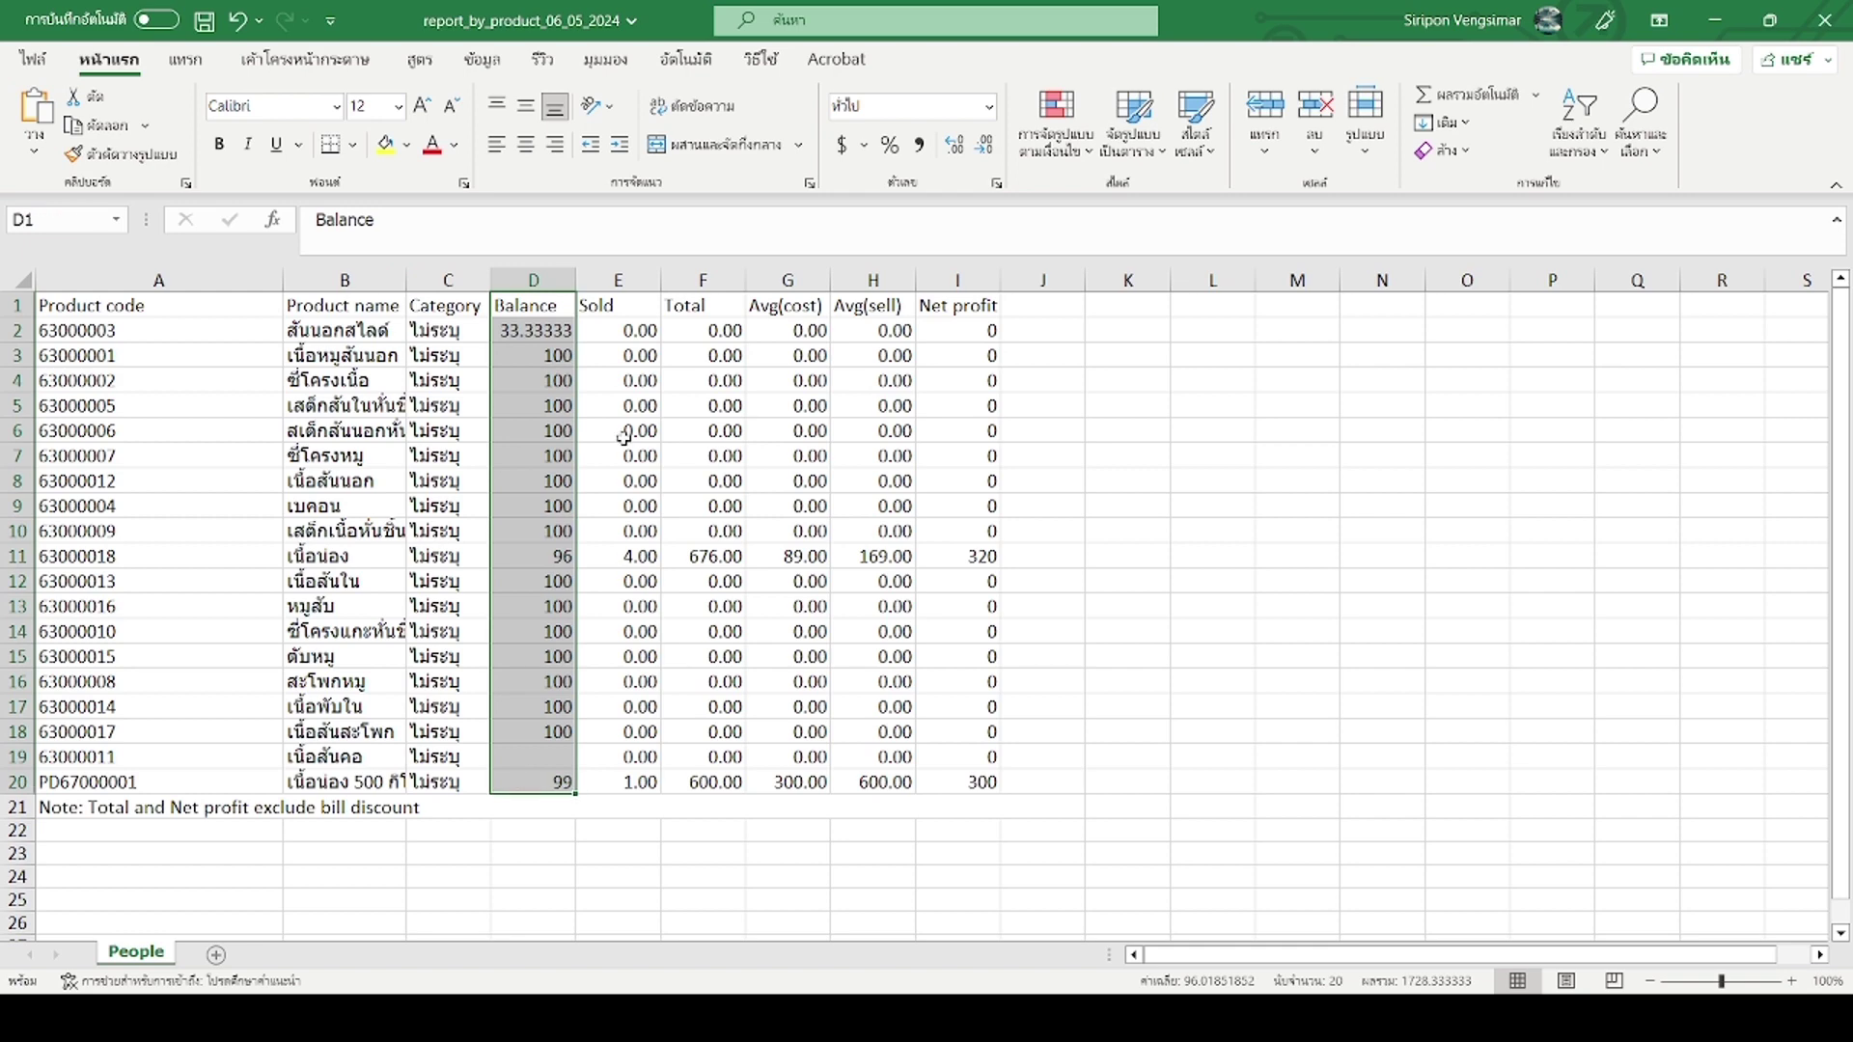
mouse_move(619, 307)
left_mouse_down()
mouse_move(873, 455)
mouse_move(947, 463)
mouse_move(941, 779)
left_mouse_up()
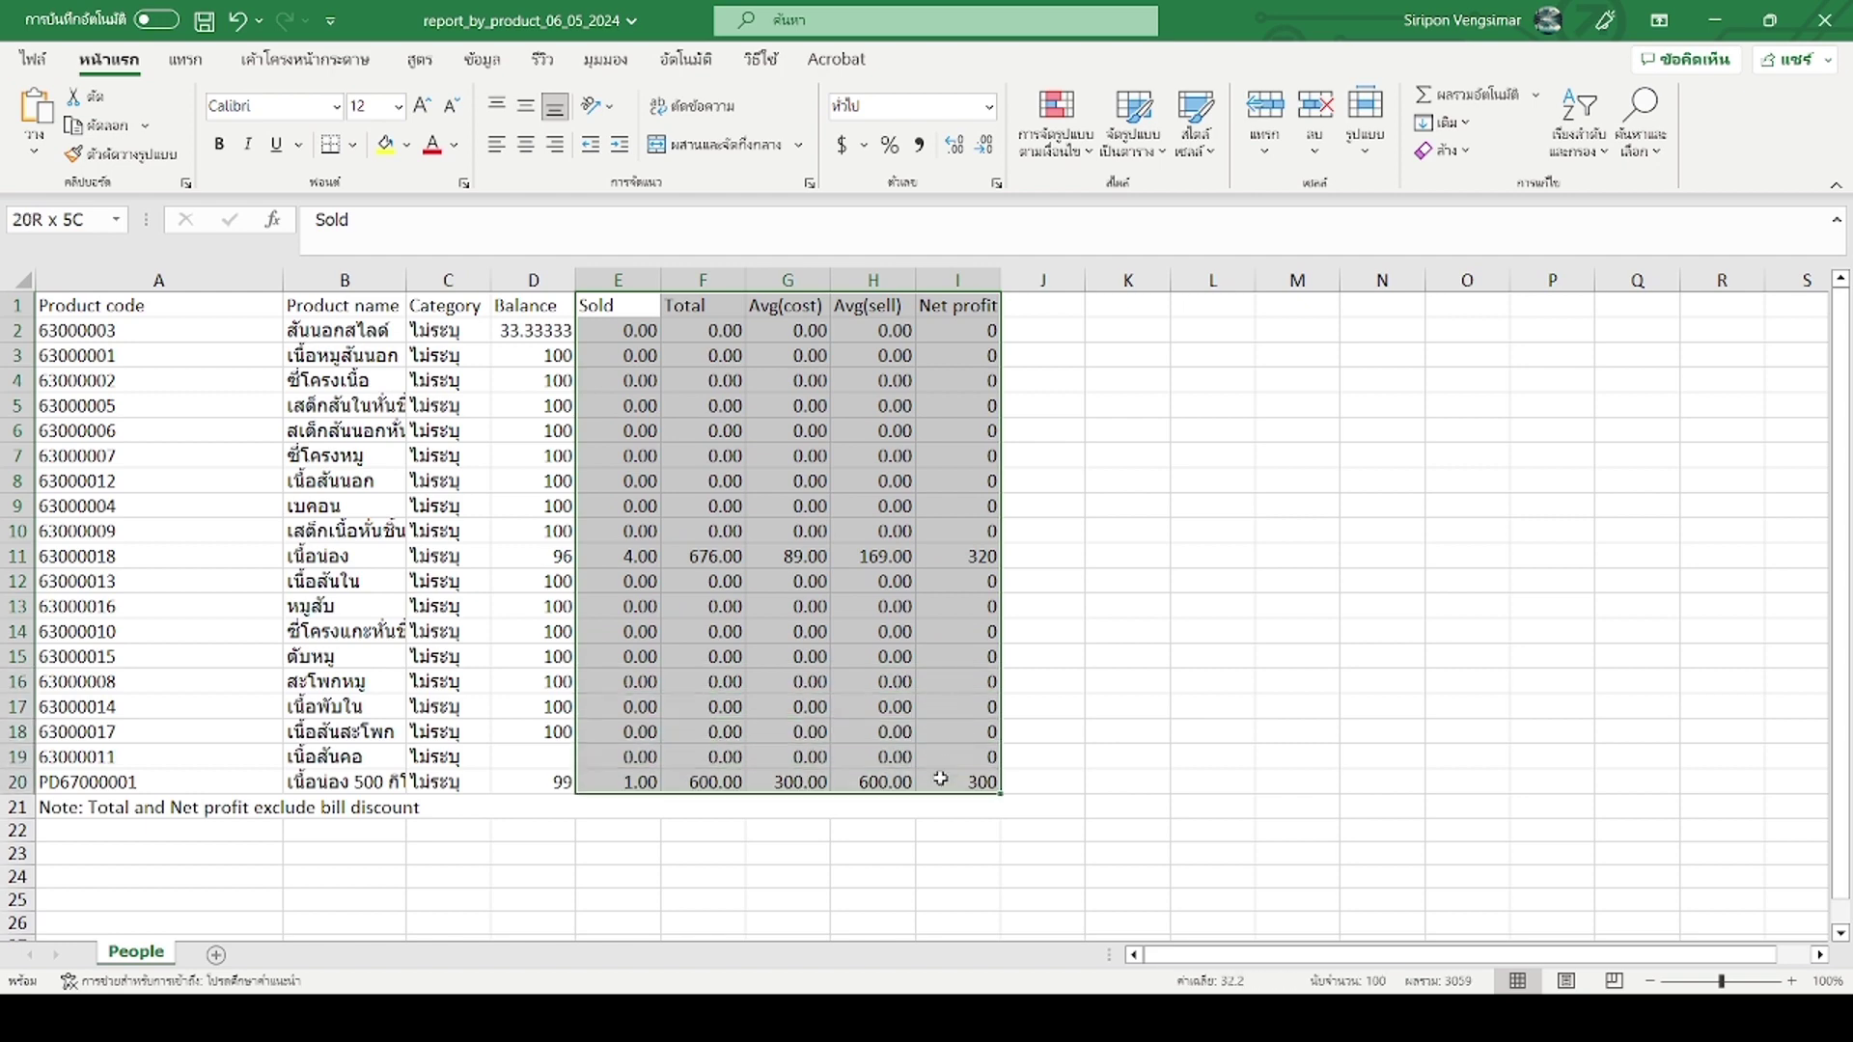
left_click(1251, 603)
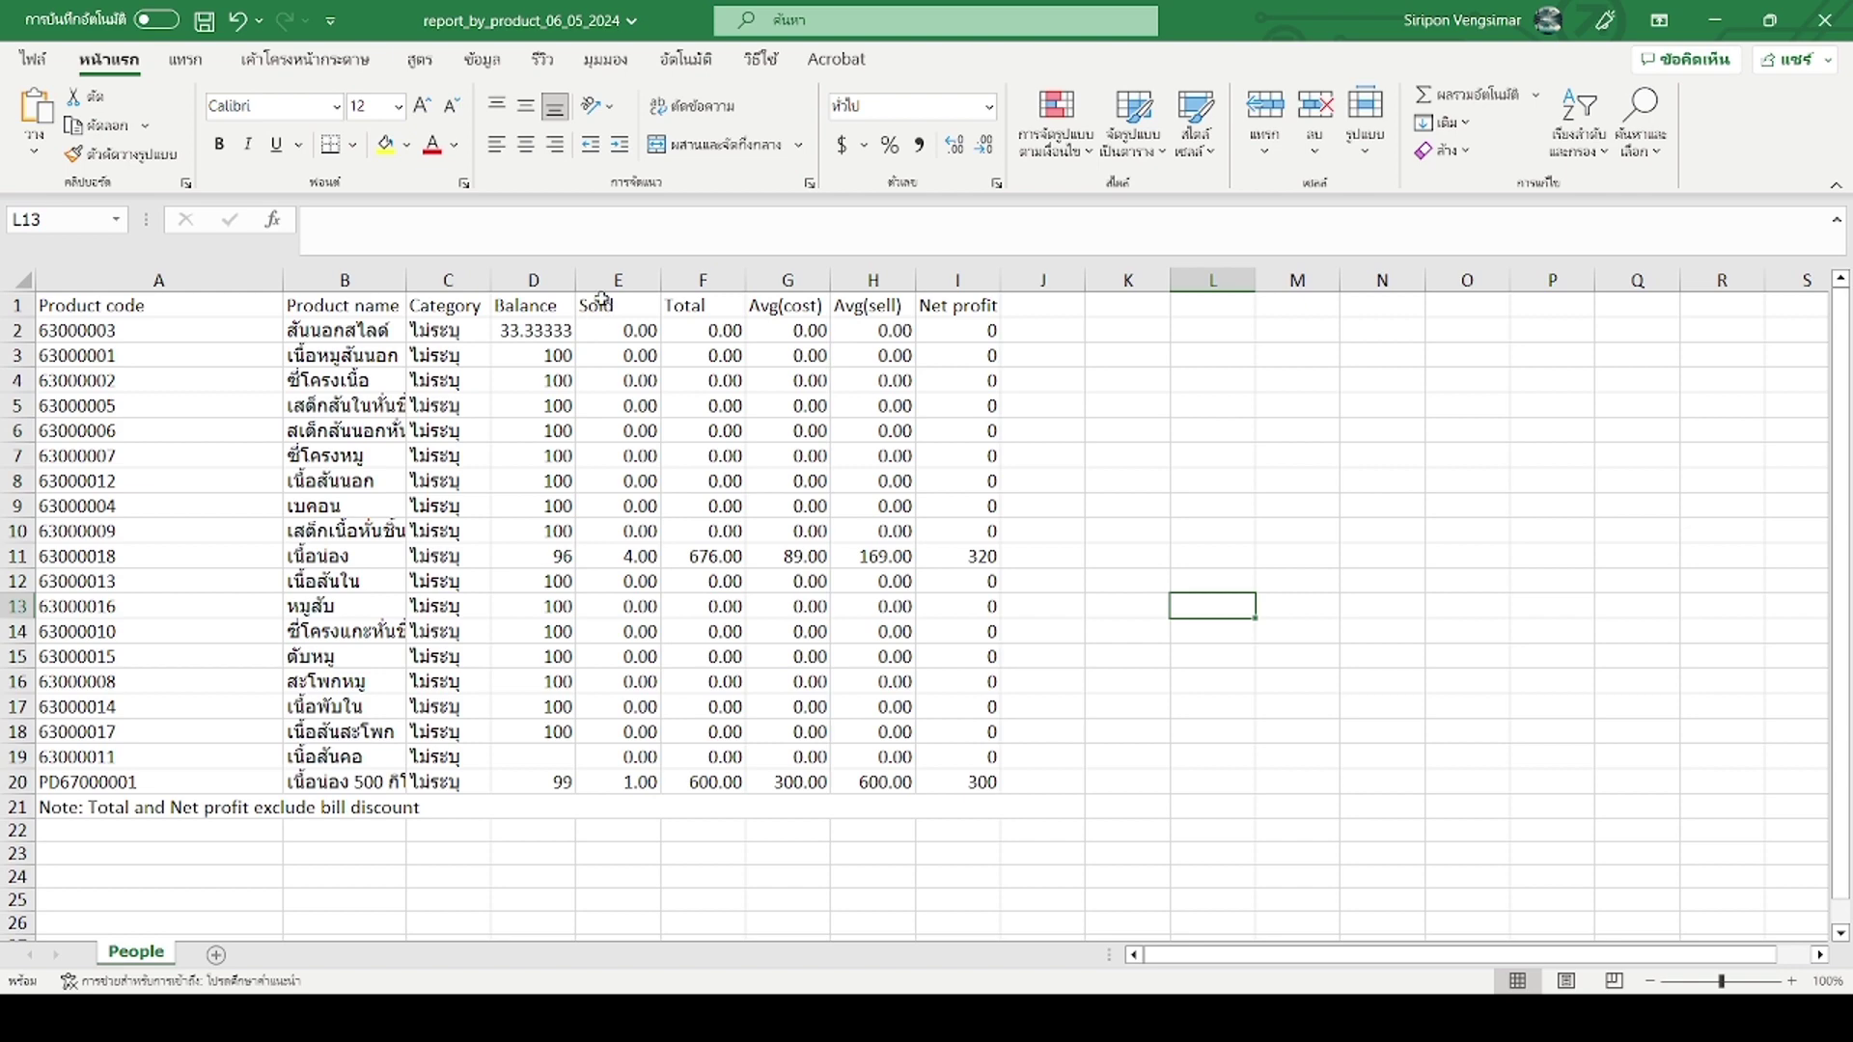
mouse_move(602, 307)
left_mouse_down()
mouse_move(869, 480)
mouse_move(1026, 777)
mouse_move(1062, 784)
left_mouse_up()
left_click(1228, 705)
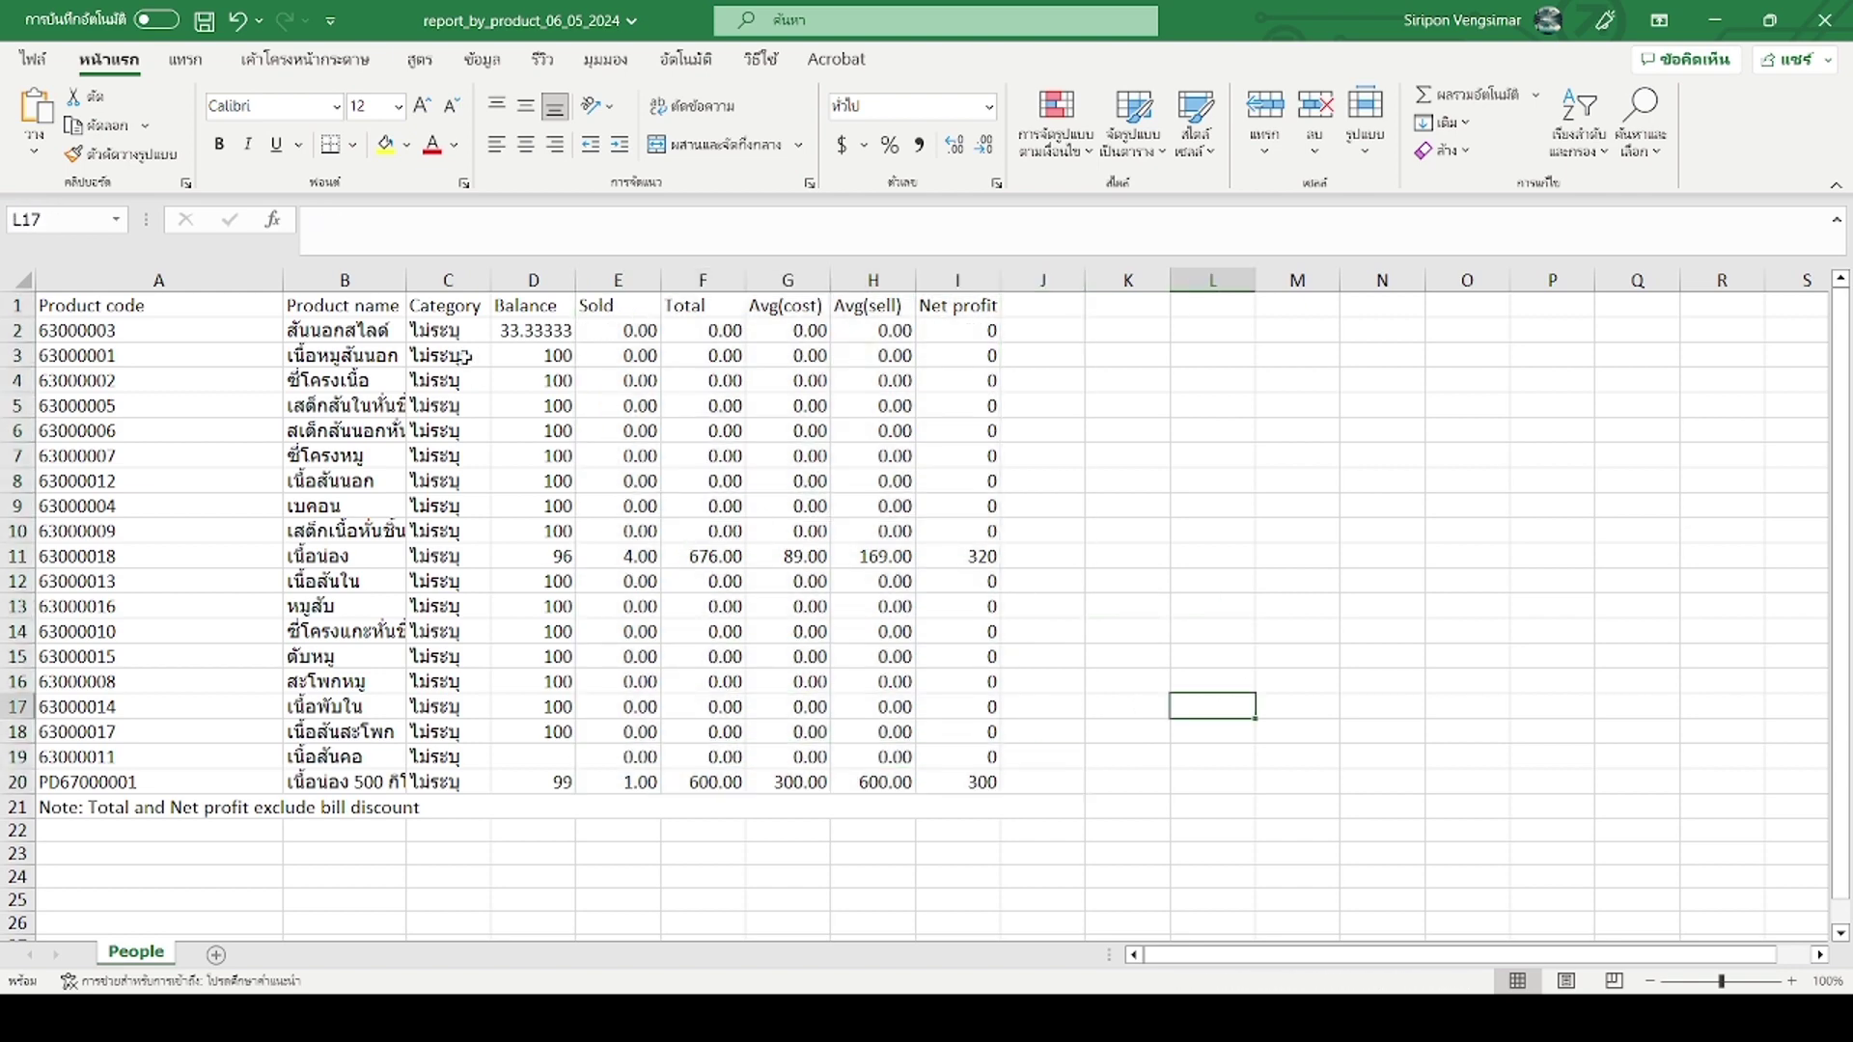
left_click_drag(510, 305, 505, 789)
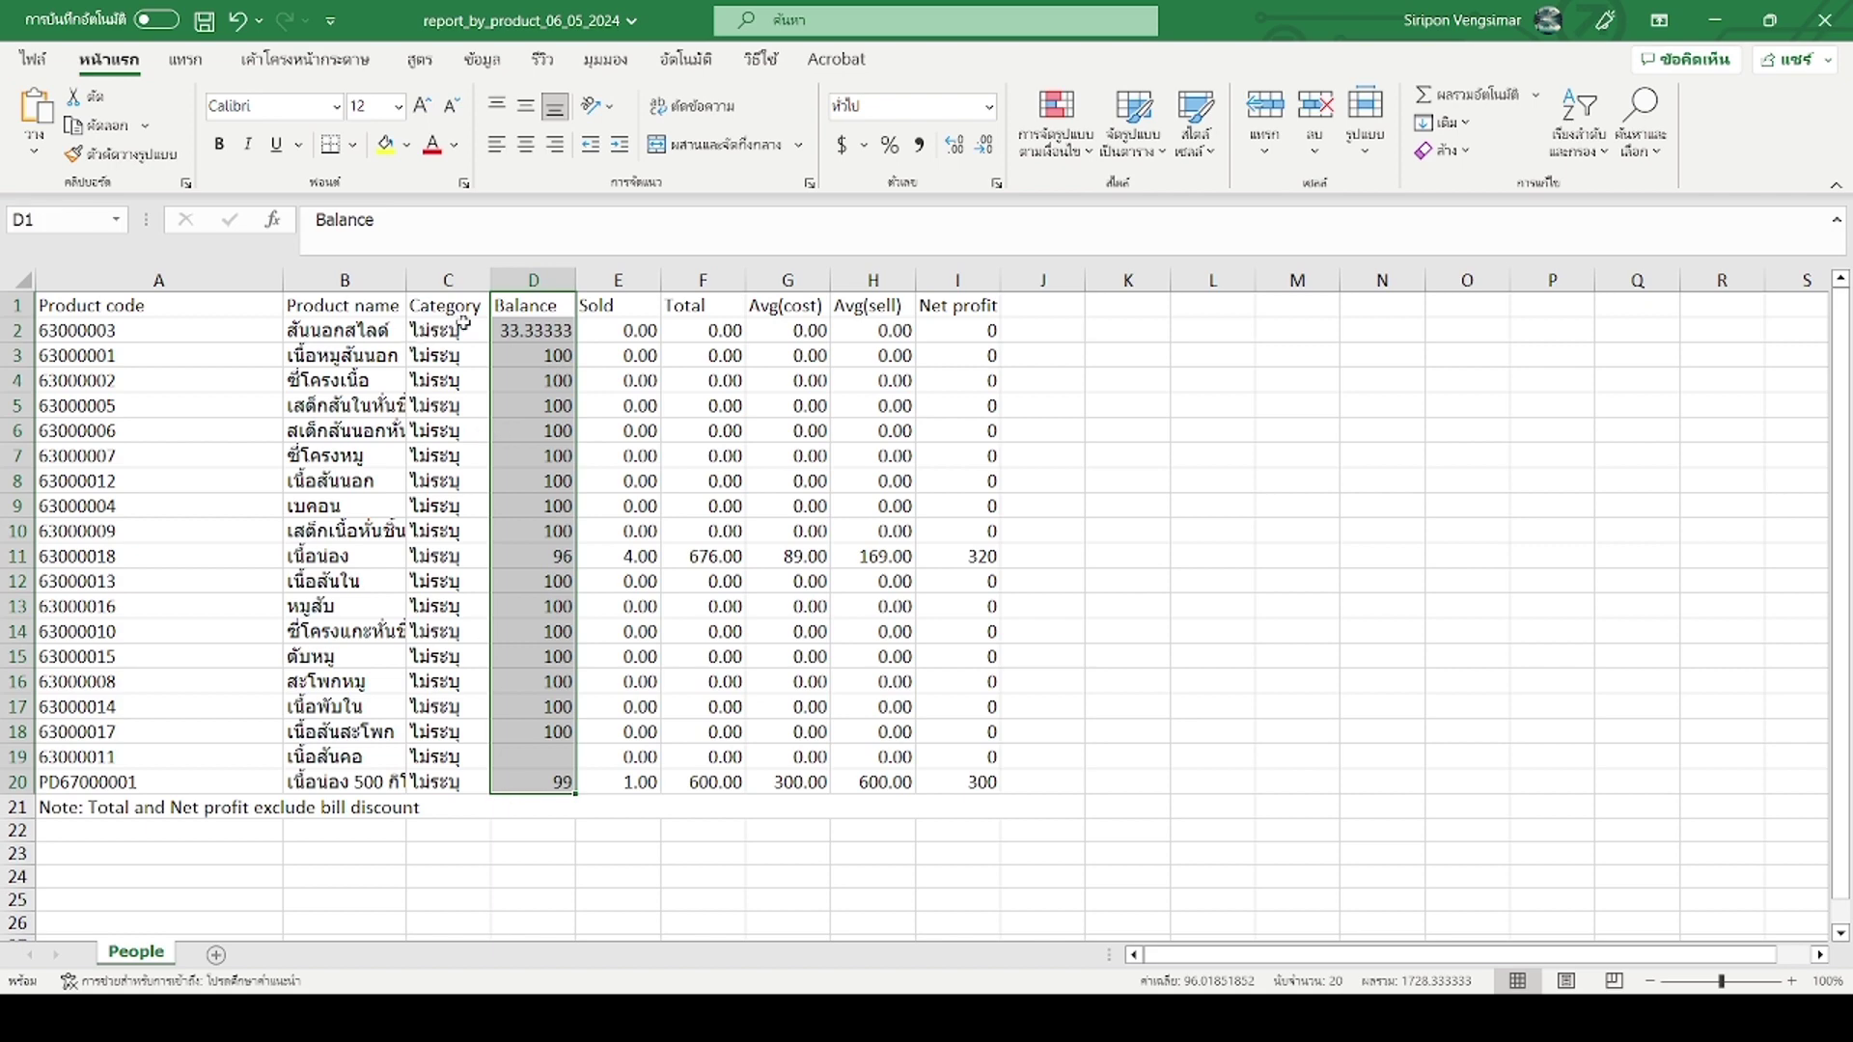